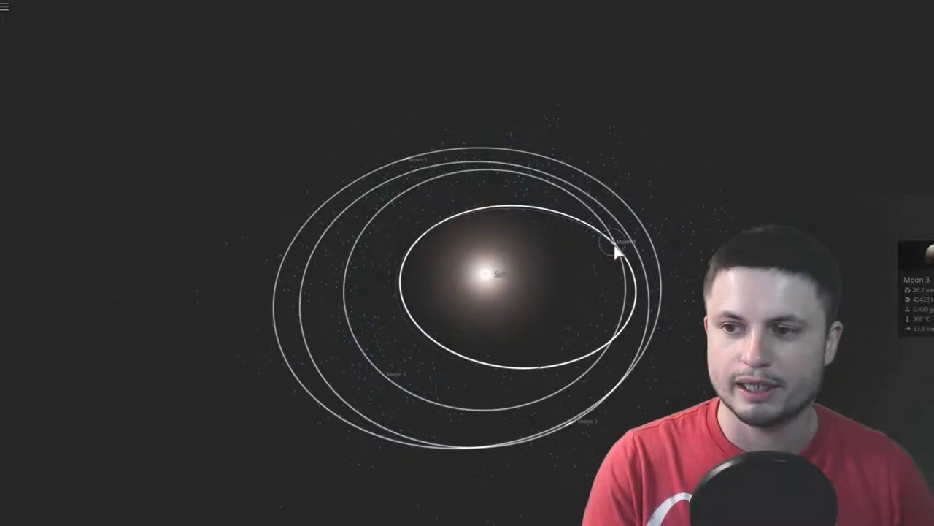
Compare the Sun and its orbiting planets side by side by size and view the overview properties of Moon 2
{"action": "left_click", "coordinate": [677, 246]}
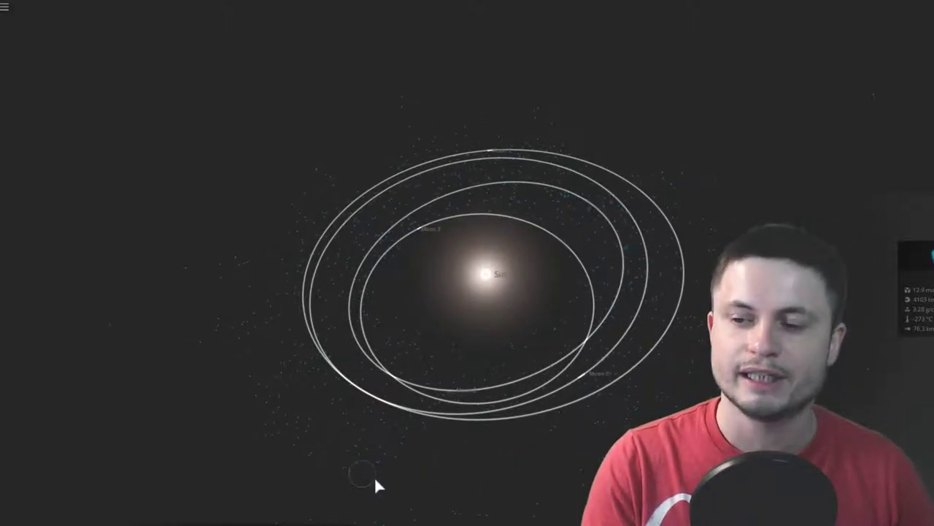
{"action": "scroll", "coordinate": [454, 449], "scroll_direction": "up", "scroll_amount": 5}
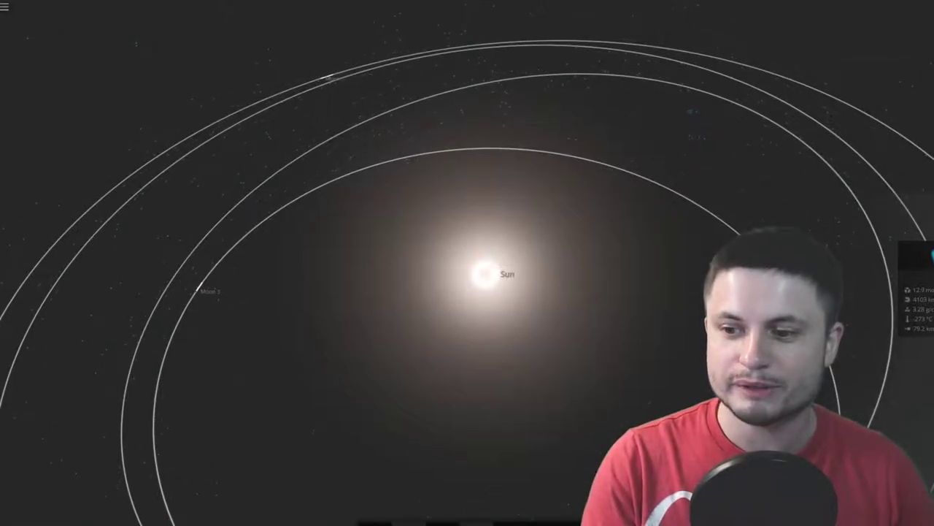
{"action": "scroll", "coordinate": [605, 360], "scroll_direction": "up", "scroll_amount": 10}
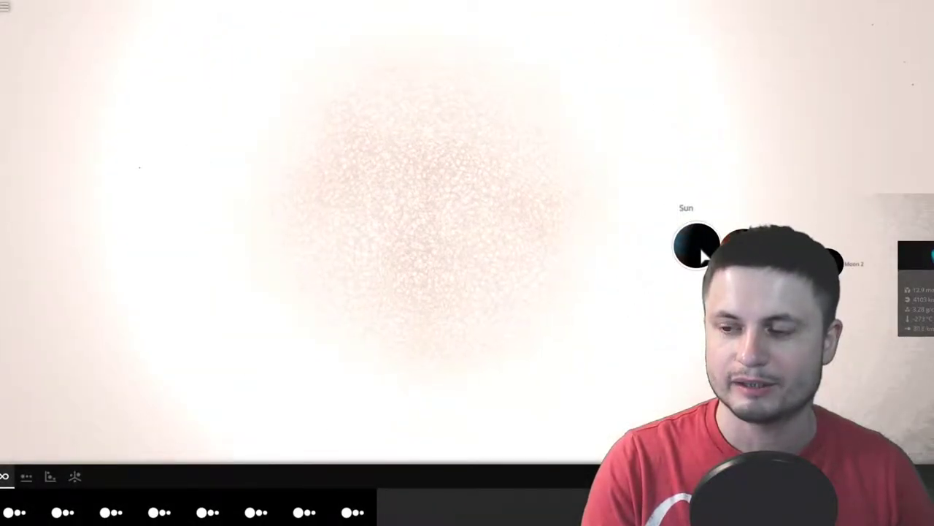
{"action": "left_click", "coordinate": [700, 247]}
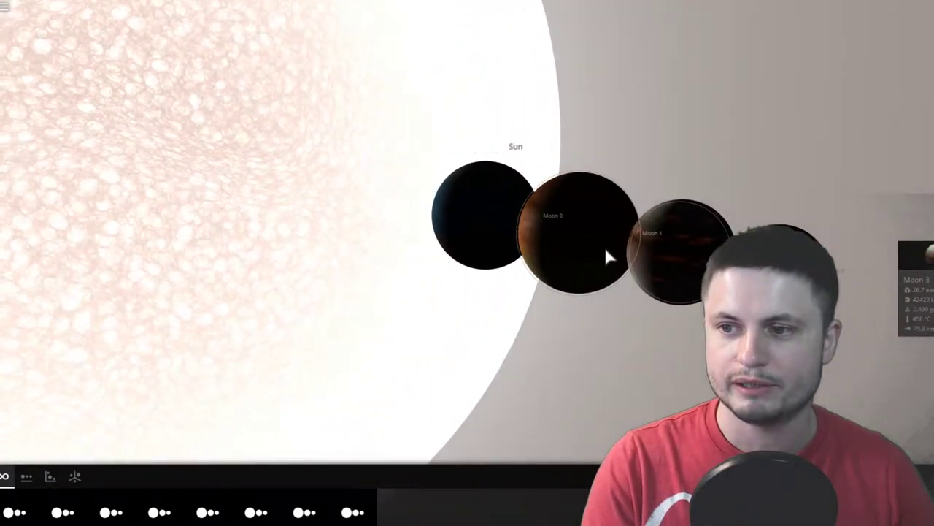
{"action": "left_click", "coordinate": [600, 280]}
{"action": "left_click", "coordinate": [600, 279]}
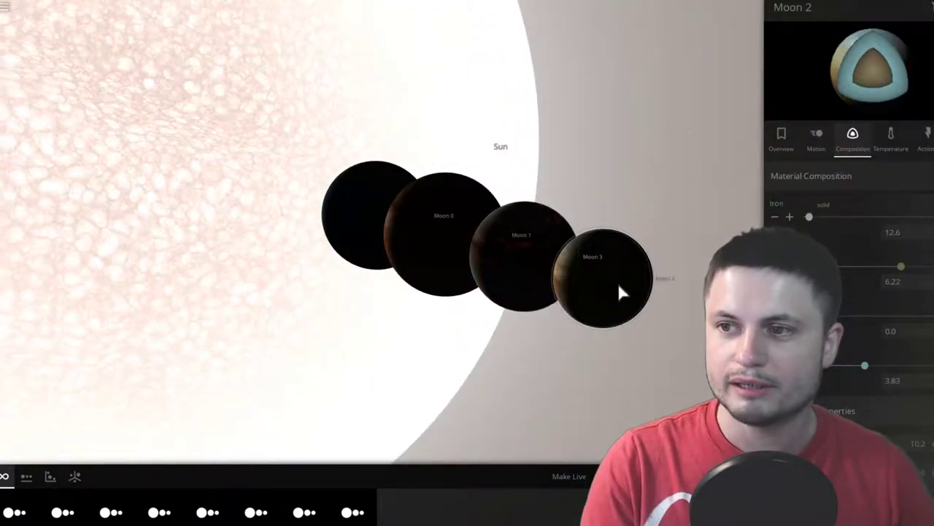
{"action": "right_click_drag", "start_coordinate": [619, 284], "coordinate": [666, 267]}
{"action": "left_click", "coordinate": [779, 137]}
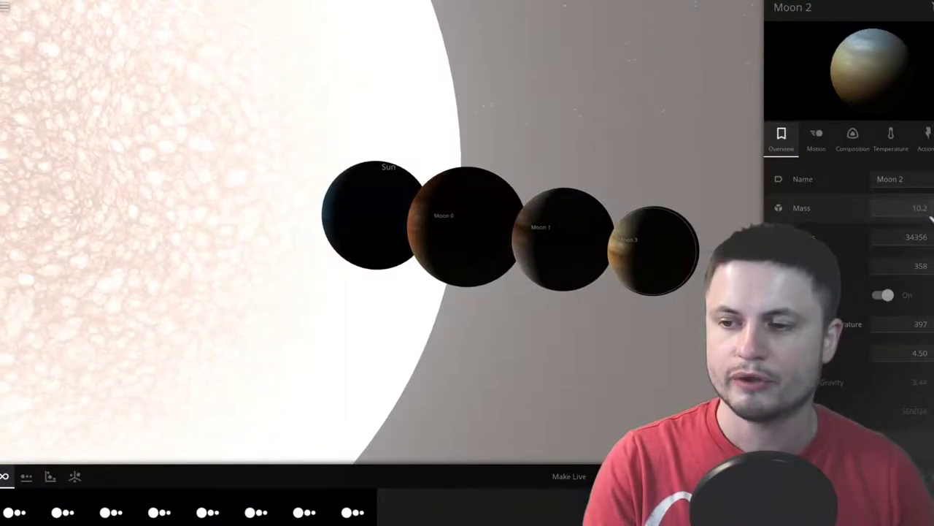
{"action": "left_click_drag", "start_coordinate": [671, 241], "coordinate": [651, 239]}
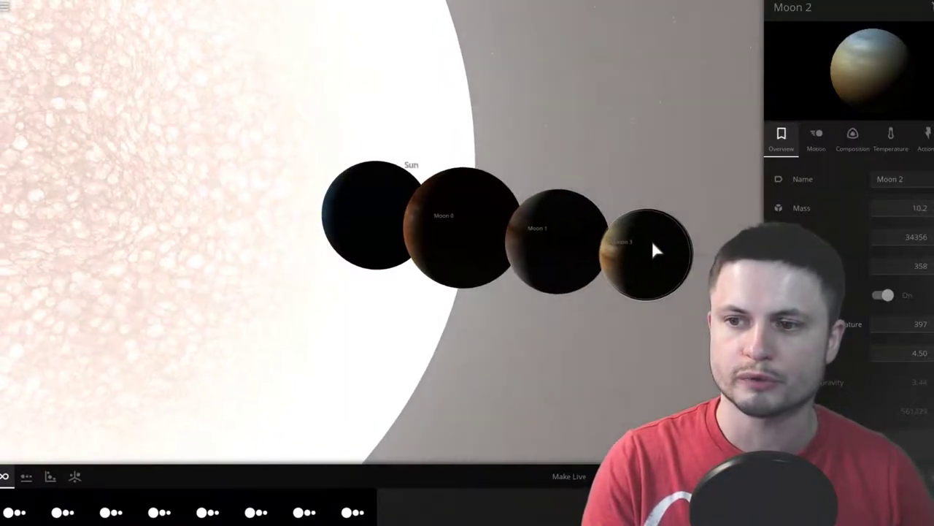
Examine the overview properties of Moon 3, Moon 1 and Moon 0 in the size comparison lineup
{"action": "left_click", "coordinate": [555, 243]}
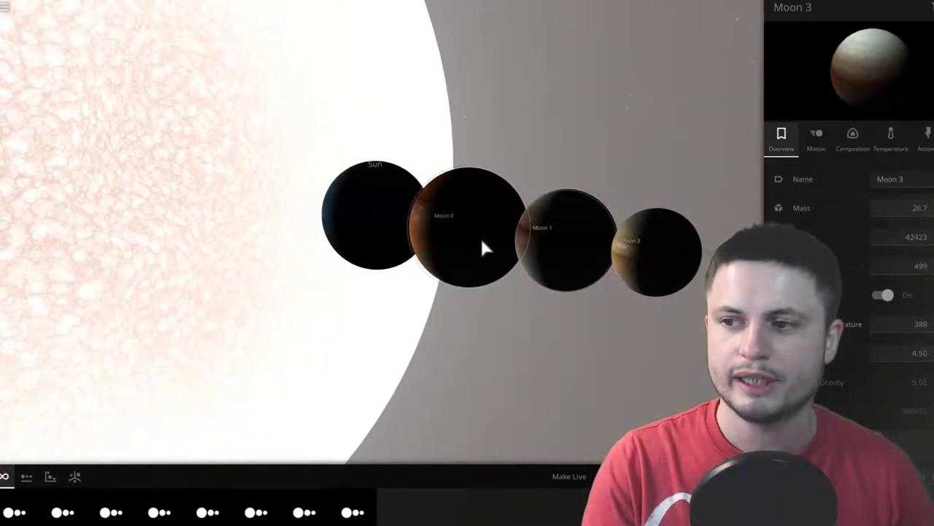
{"action": "left_click", "coordinate": [482, 239]}
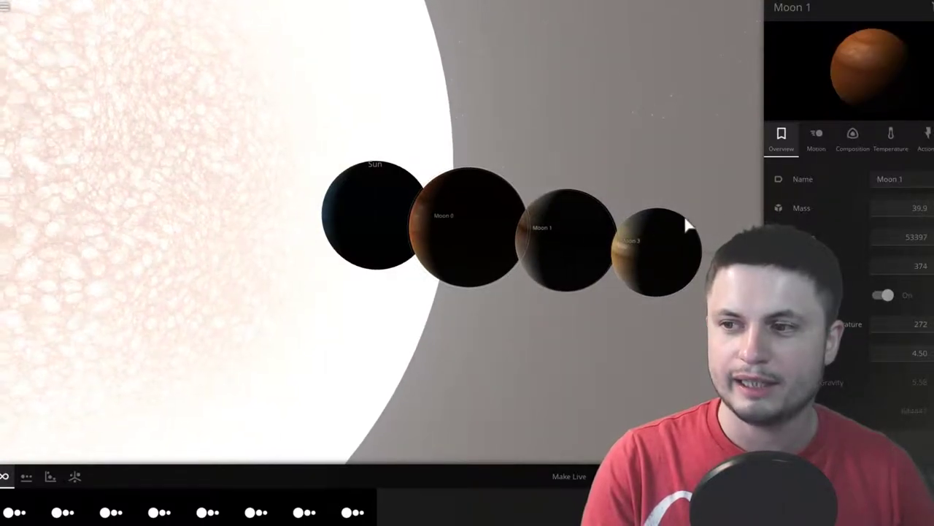
{"action": "left_click", "coordinate": [369, 227]}
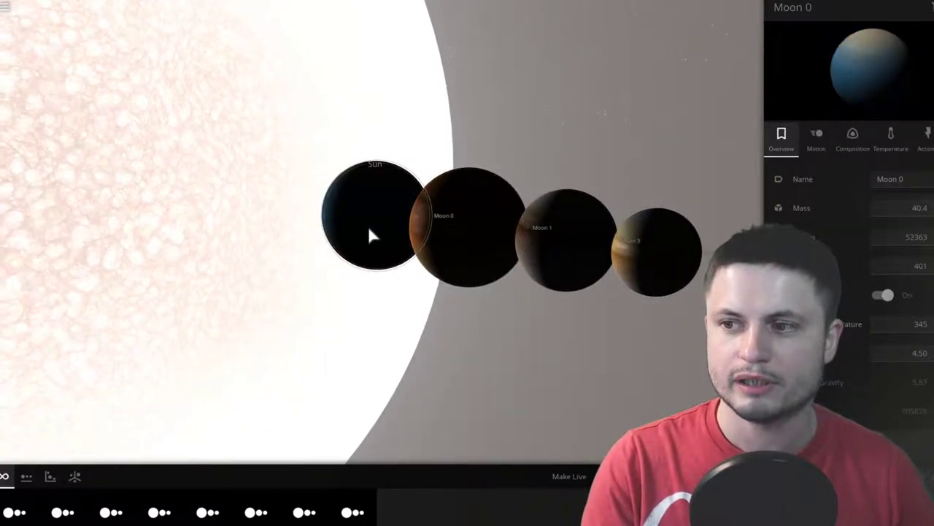
{"action": "left_click", "coordinate": [486, 233]}
{"action": "left_click", "coordinate": [421, 230]}
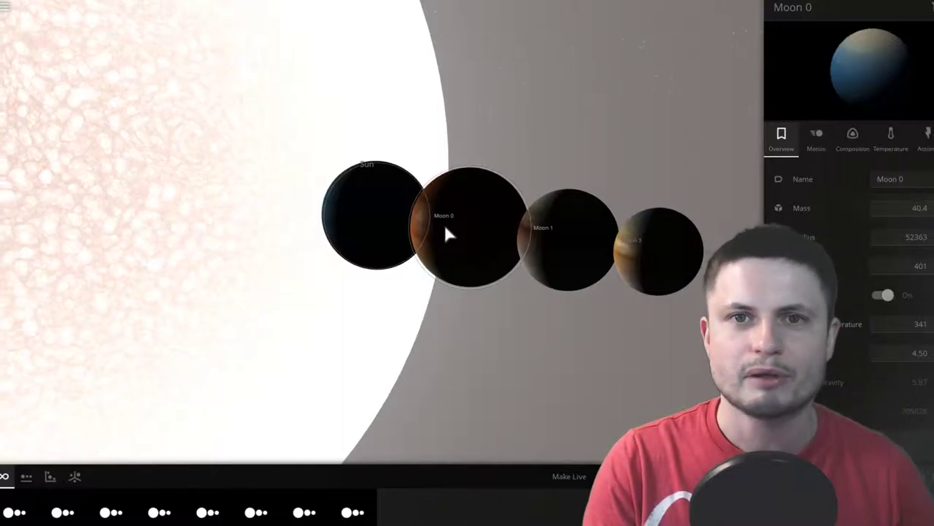
{"action": "scroll", "coordinate": [494, 206], "scroll_direction": "down", "scroll_amount": 4}
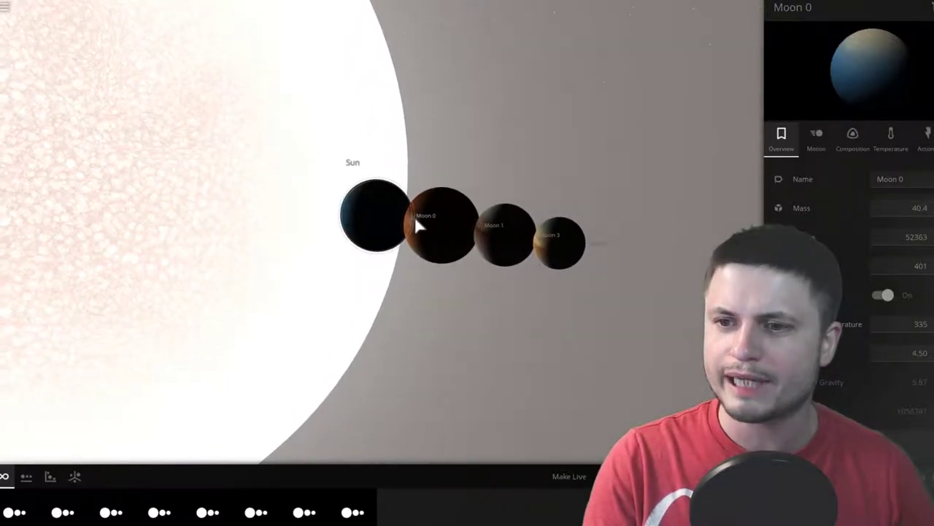
{"action": "scroll", "coordinate": [374, 228], "scroll_direction": "up", "scroll_amount": 2}
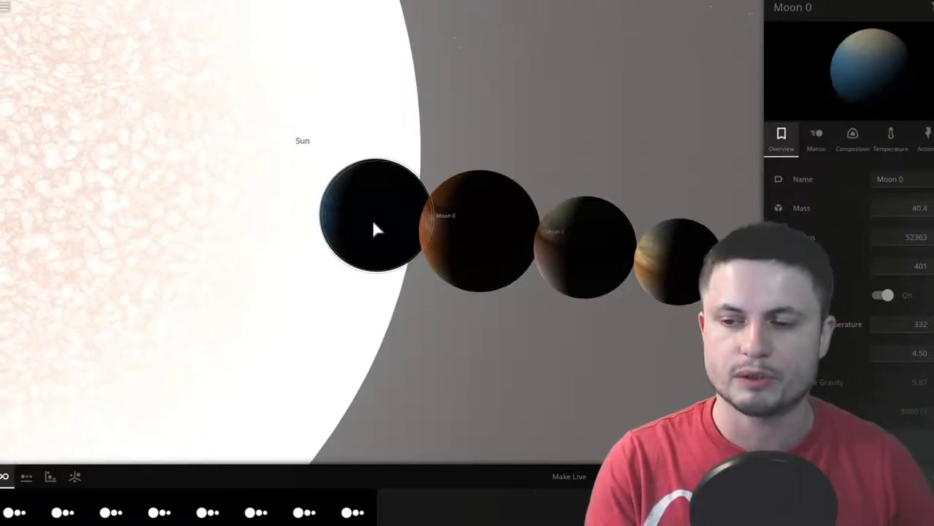
{"action": "right_click_drag", "start_coordinate": [373, 220], "coordinate": [413, 228]}
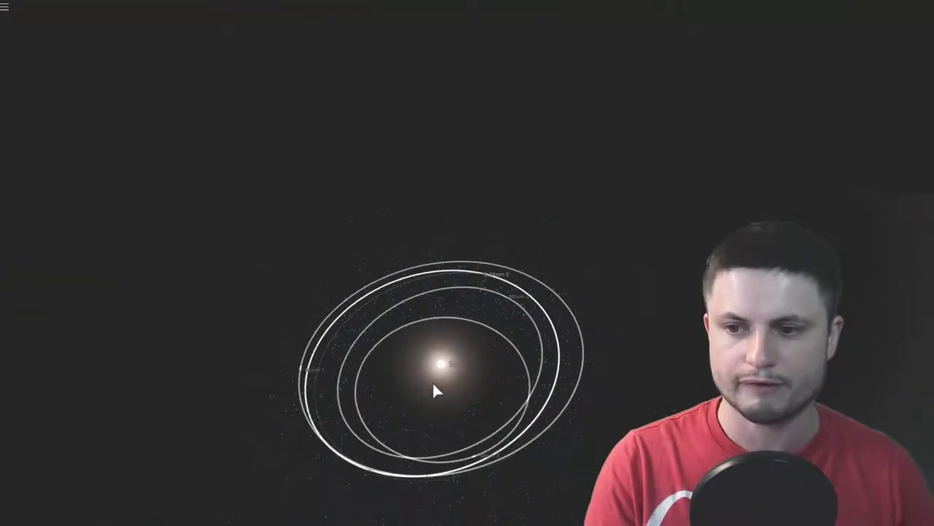
Start a new empty simulation, place a Sun in it and select the star
{"action": "left_click", "coordinate": [5, 9]}
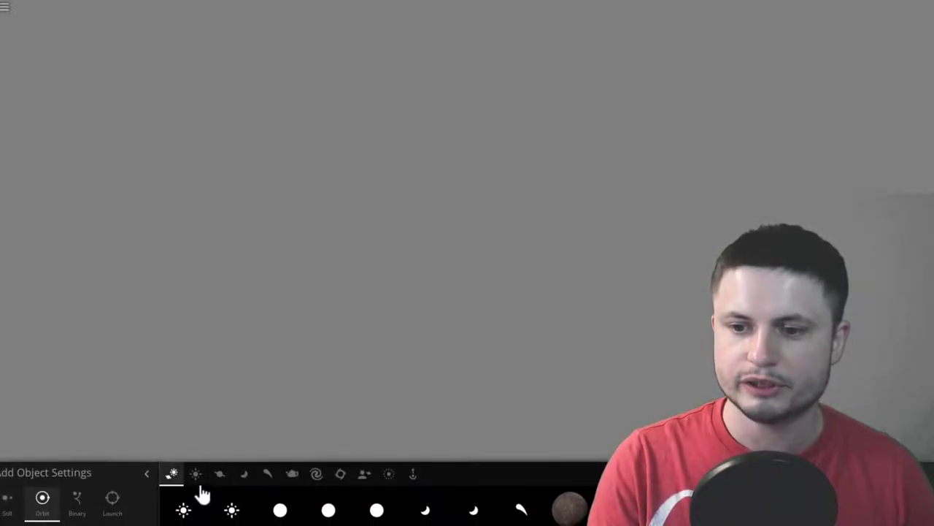
{"action": "left_click", "coordinate": [196, 475]}
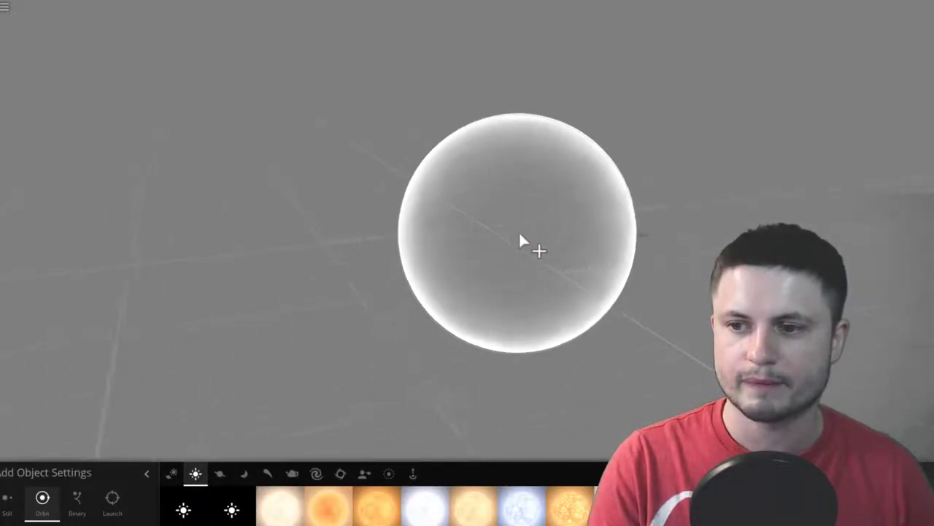
{"action": "left_click", "coordinate": [520, 235]}
{"action": "scroll", "coordinate": [305, 308], "scroll_direction": "down", "scroll_amount": 5}
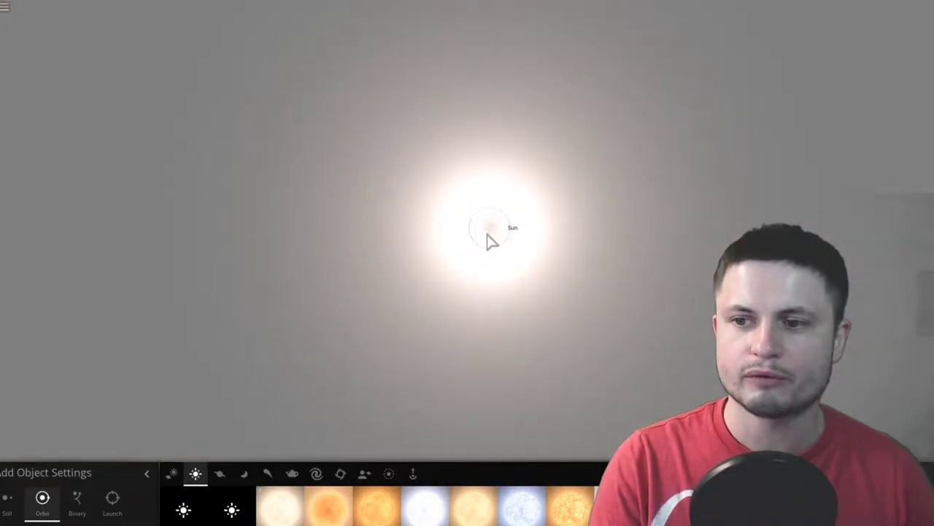
{"action": "left_click", "coordinate": [489, 239]}
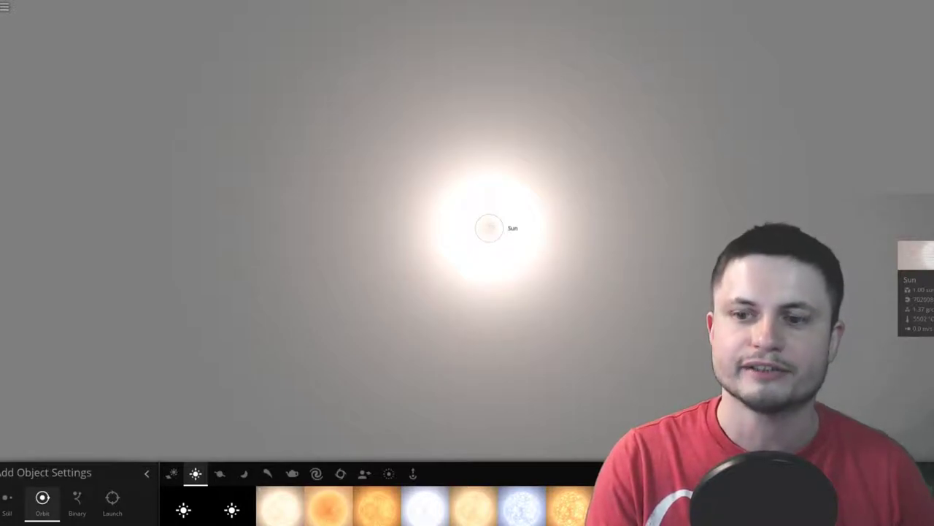
Configure a ring for the Sun with 2000 particles and a total mass of 1.5 Jupiter masses
{"action": "left_click", "coordinate": [390, 477]}
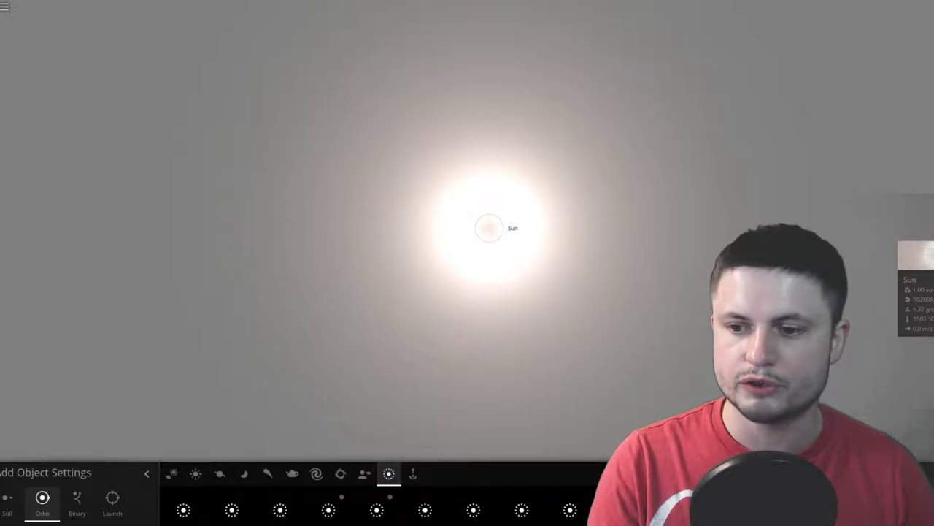
{"action": "left_click", "coordinate": [80, 522]}
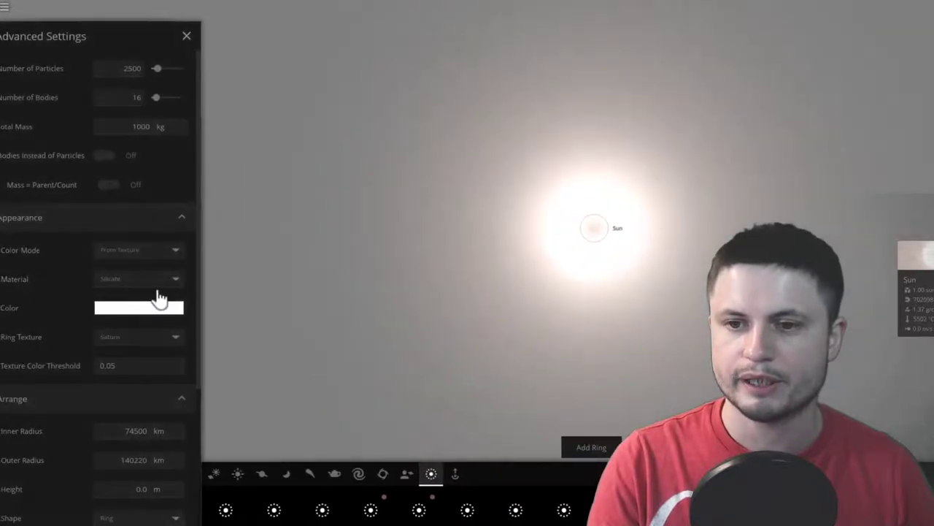
{"action": "double_click", "coordinate": [122, 63]}
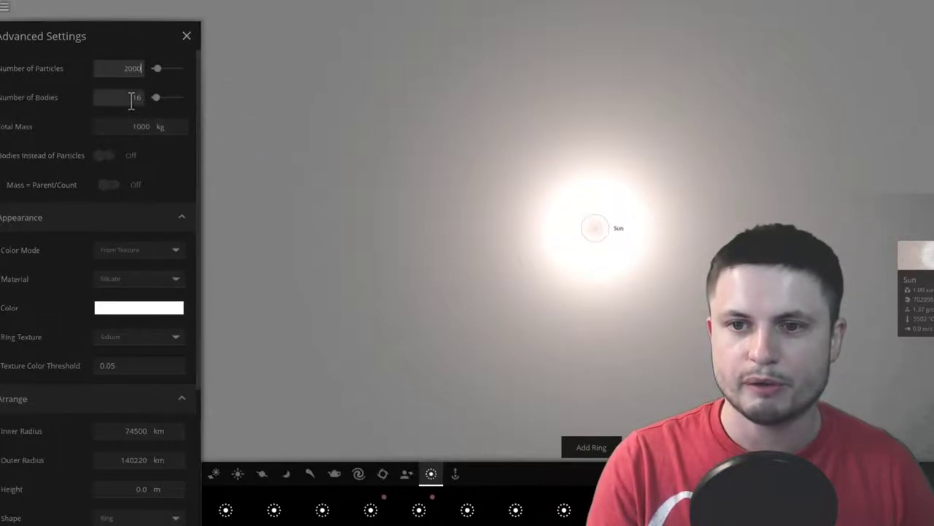
{"action": "left_click", "coordinate": [161, 129]}
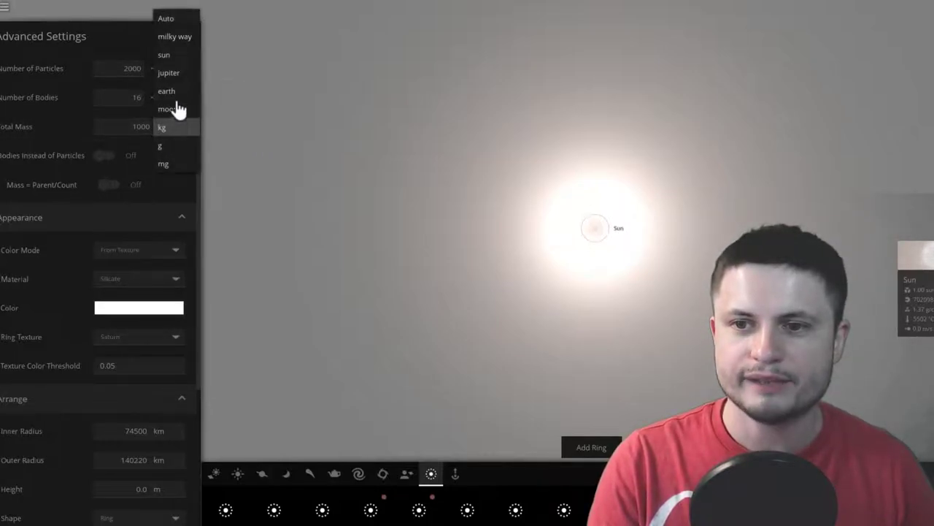
{"action": "left_click", "coordinate": [175, 73]}
{"action": "left_click", "coordinate": [105, 127]}
{"action": "type", "text": "1"}
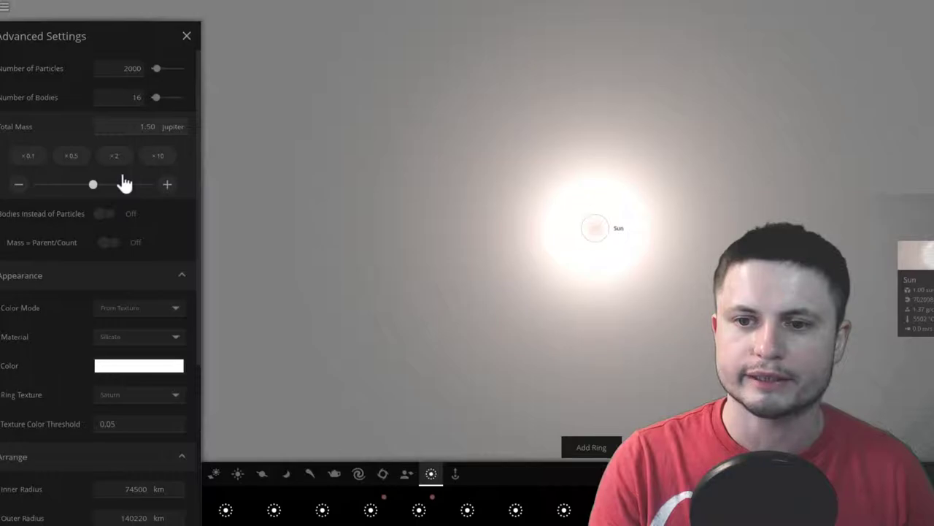
Switch the ring's color mode to Manual and pick the bright green #01FAA4
{"action": "left_click", "coordinate": [146, 311]}
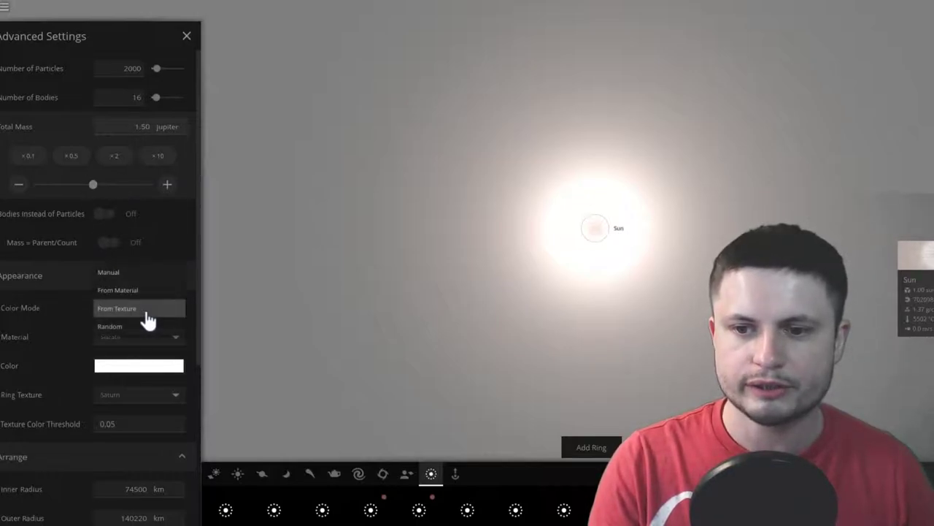
{"action": "left_click", "coordinate": [124, 278]}
{"action": "left_click", "coordinate": [141, 369]}
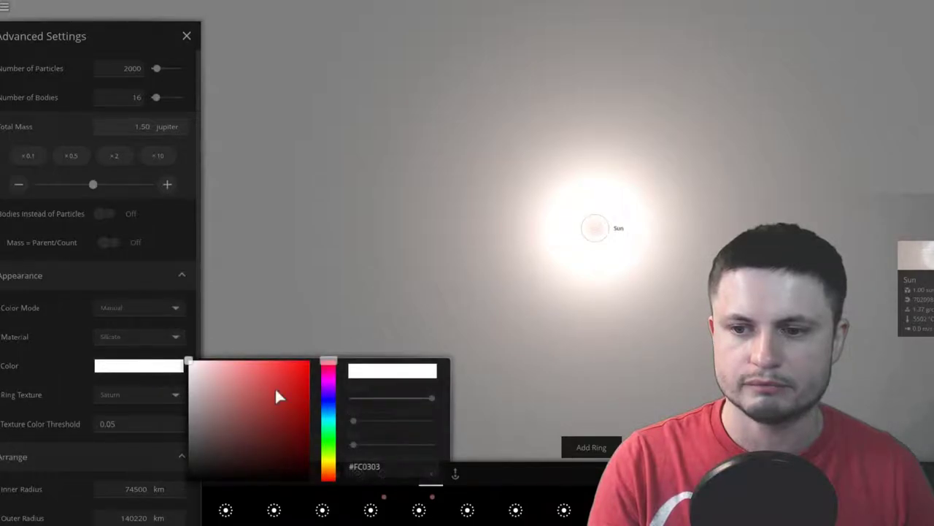
{"action": "left_click_drag", "start_coordinate": [333, 403], "coordinate": [313, 370]}
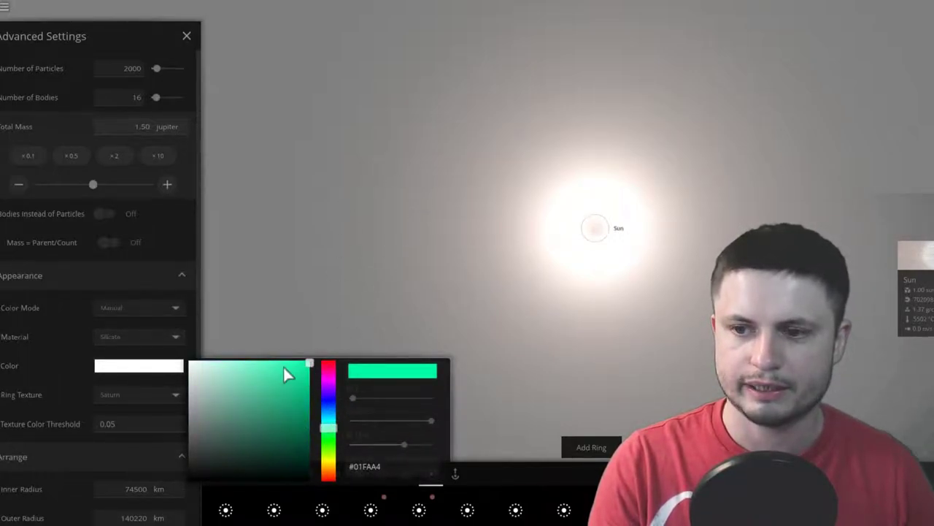
{"action": "left_click", "coordinate": [70, 374]}
Set the ring's inner radius to 0.19 AU and outer radius to 0.21 AU, and add it around the Sun
{"action": "scroll", "coordinate": [86, 341], "scroll_direction": "down", "scroll_amount": 3}
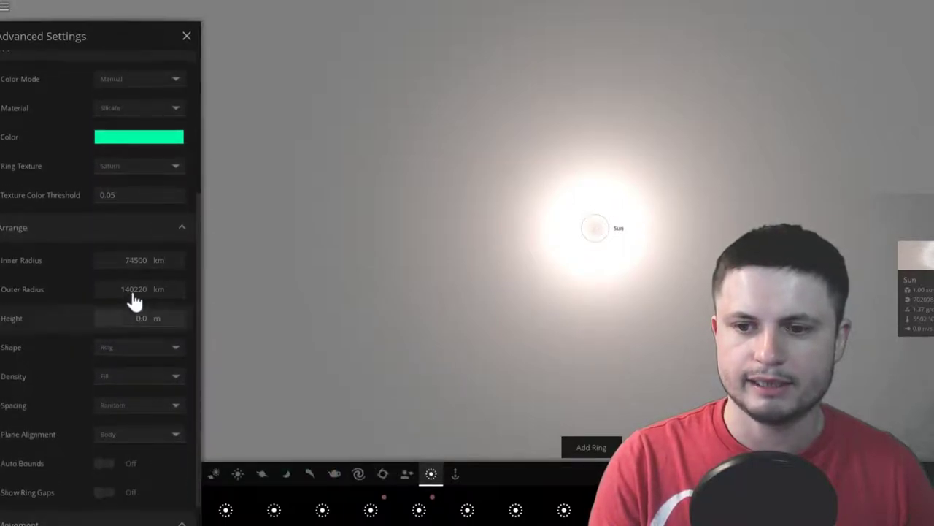
{"action": "left_click", "coordinate": [164, 263]}
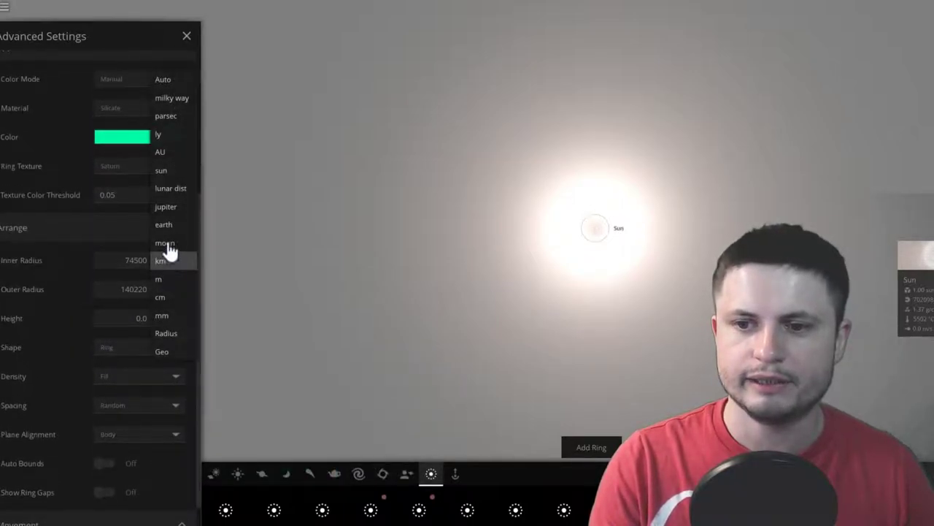
{"action": "left_click", "coordinate": [176, 154]}
{"action": "left_click", "coordinate": [158, 290]}
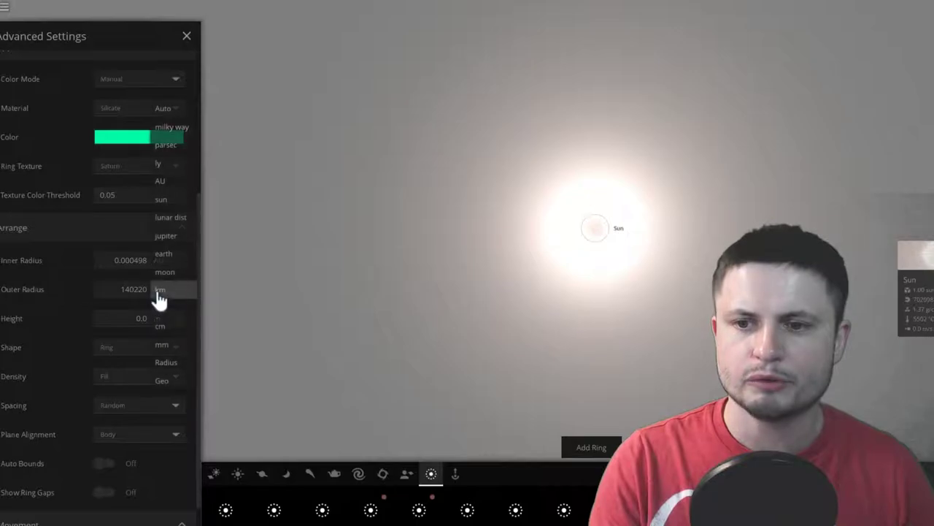
{"action": "left_click", "coordinate": [180, 183]}
{"action": "left_click", "coordinate": [127, 262]}
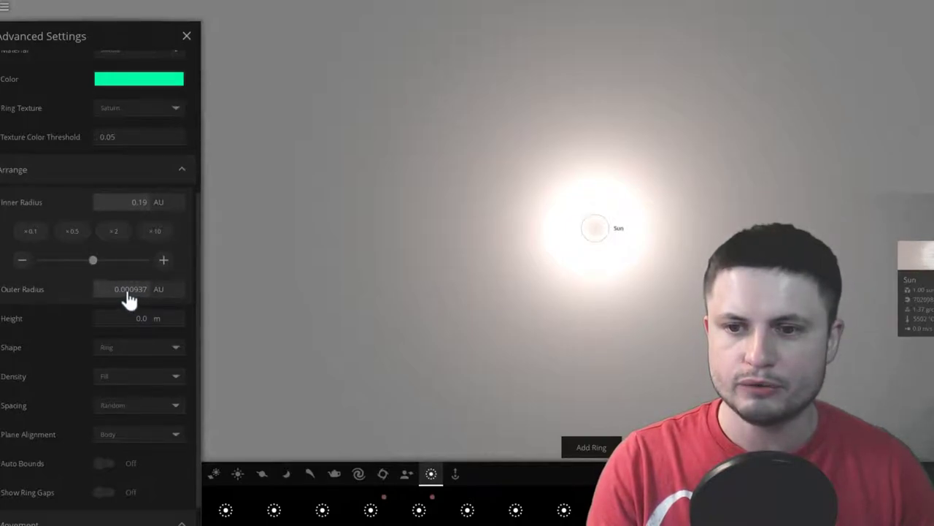
{"action": "left_click", "coordinate": [129, 290]}
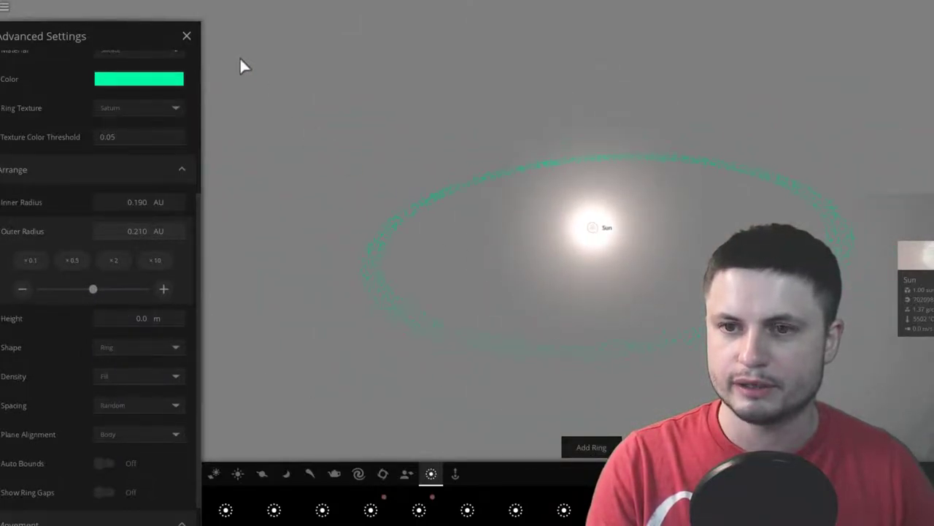
{"action": "left_click", "coordinate": [189, 36]}
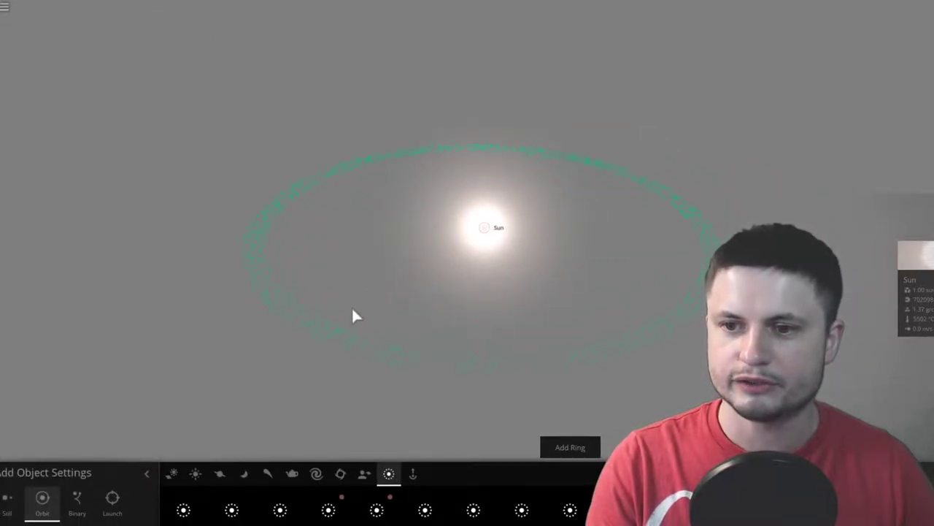
Inspect the green ring around the Sun up close and view the properties of one of its bodies
{"action": "right_click_drag", "start_coordinate": [489, 253], "coordinate": [497, 247]}
{"action": "scroll", "coordinate": [483, 247], "scroll_direction": "up", "scroll_amount": 4}
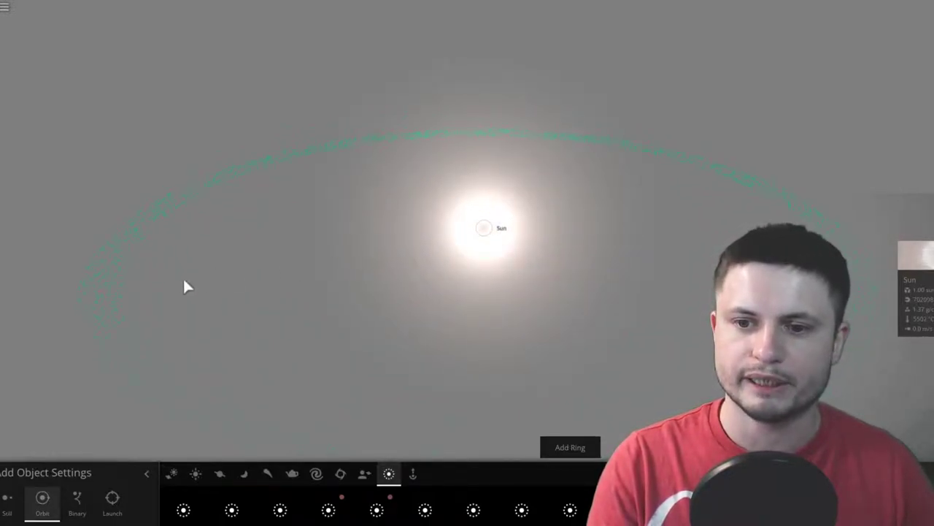
{"action": "left_click", "coordinate": [120, 349]}
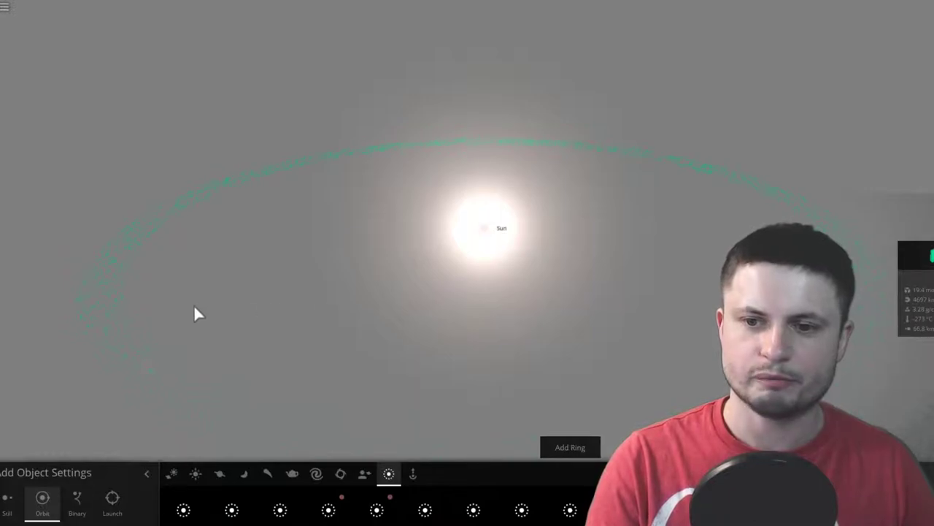
{"action": "left_click", "coordinate": [119, 330]}
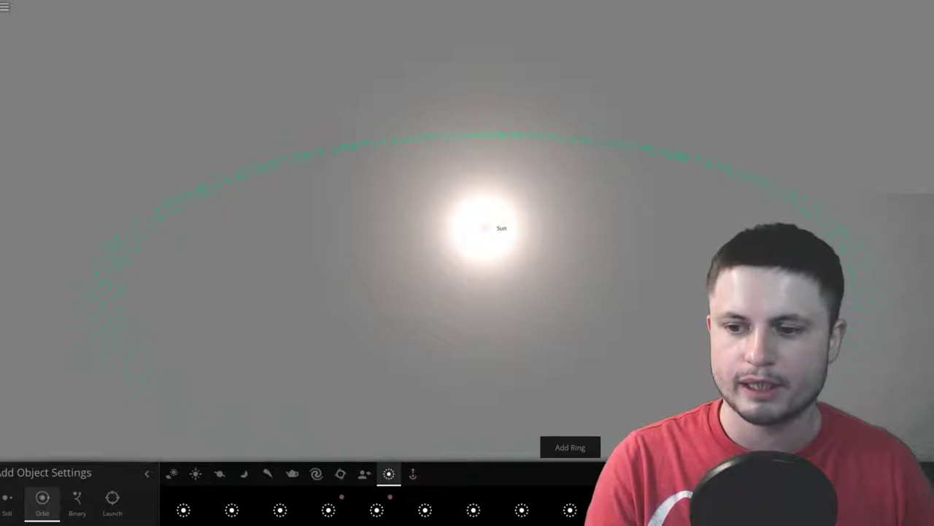
Configure a second ring for the Sun with 5 bodies instead of particles and a total mass of 2 Earth masses
{"action": "left_click", "coordinate": [376, 506]}
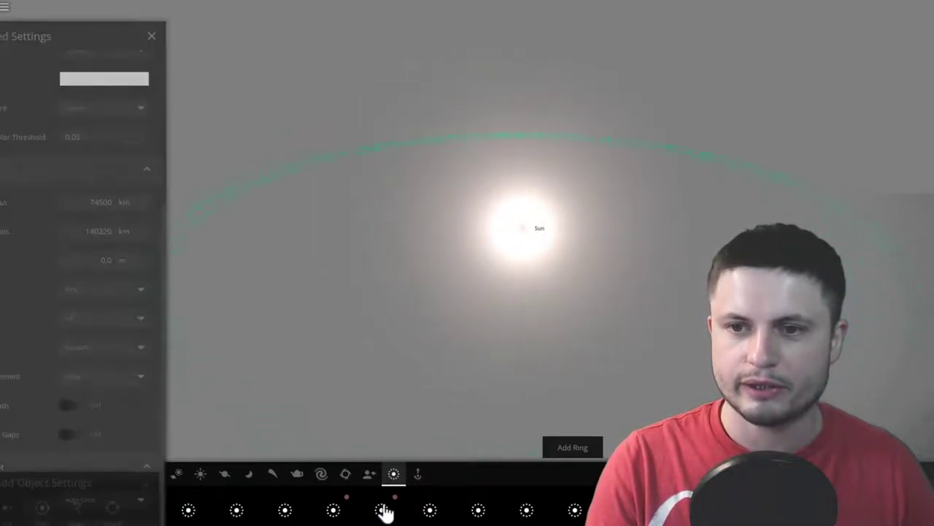
{"action": "scroll", "coordinate": [87, 114], "scroll_direction": "up", "scroll_amount": 2}
{"action": "scroll", "coordinate": [86, 121], "scroll_direction": "up", "scroll_amount": 4}
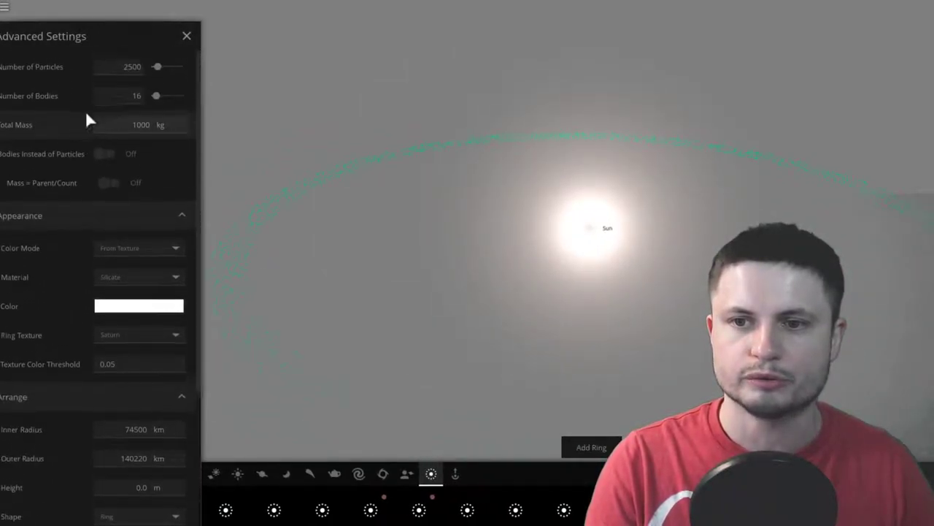
{"action": "double_click", "coordinate": [137, 98]}
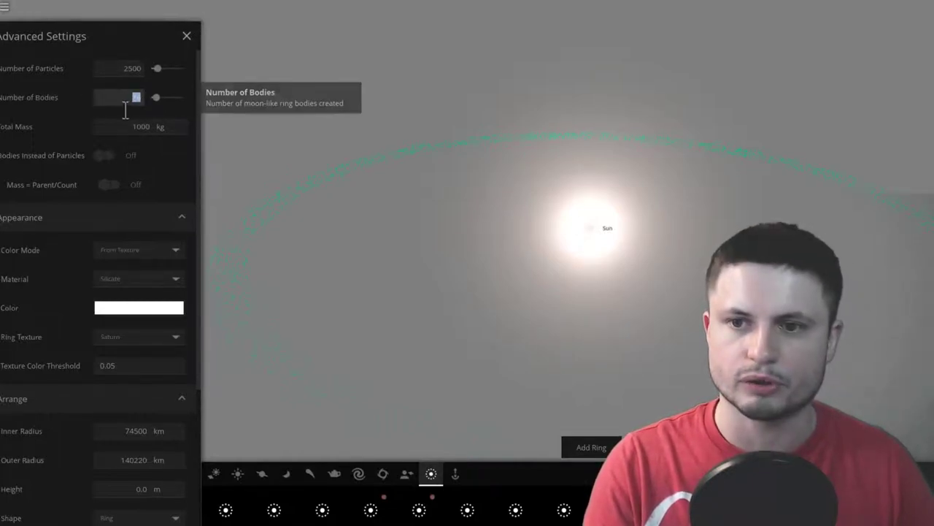
{"action": "left_click", "coordinate": [167, 132]}
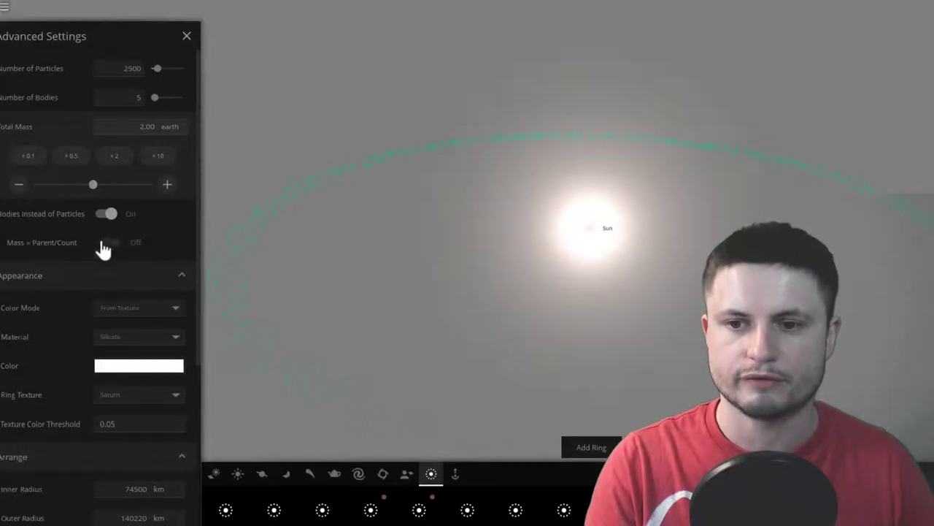
Set both the inner and outer radius of the new ring to 0.2 AU and add it around the Sun
{"action": "scroll", "coordinate": [54, 224], "scroll_direction": "down", "scroll_amount": 1}
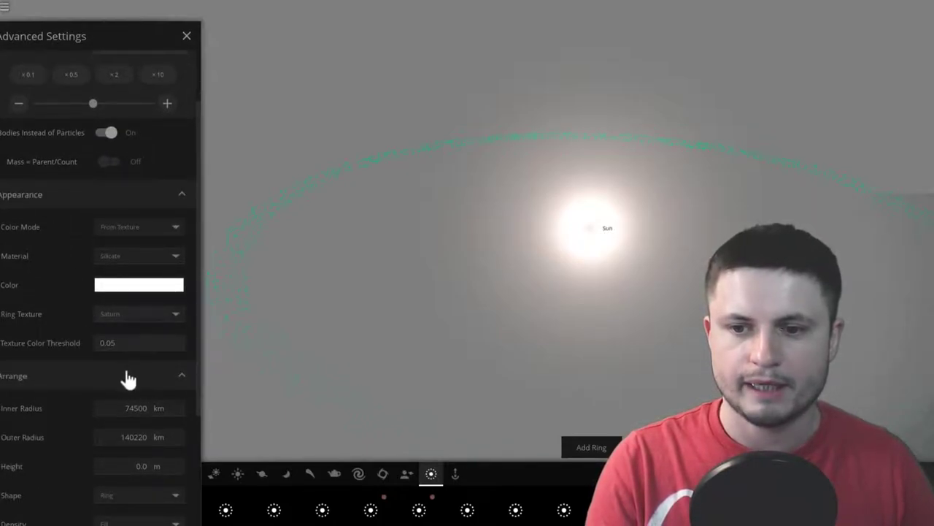
{"action": "left_click", "coordinate": [159, 413]}
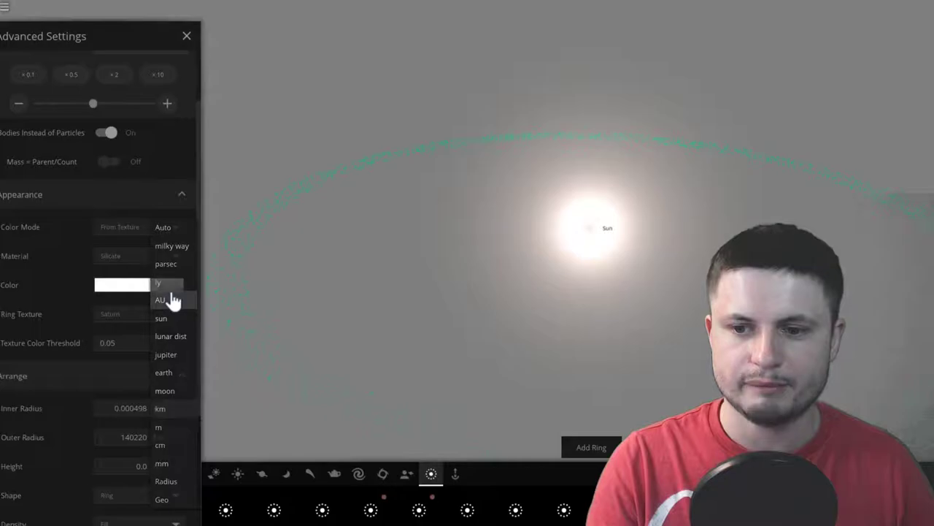
{"action": "left_click", "coordinate": [172, 296]}
{"action": "left_click", "coordinate": [162, 438]}
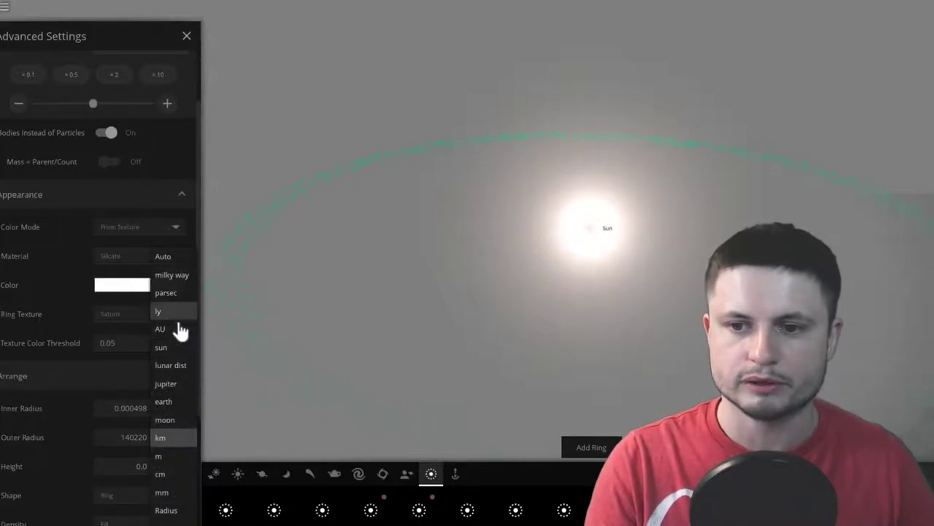
{"action": "left_click", "coordinate": [179, 330]}
{"action": "left_click", "coordinate": [126, 410]}
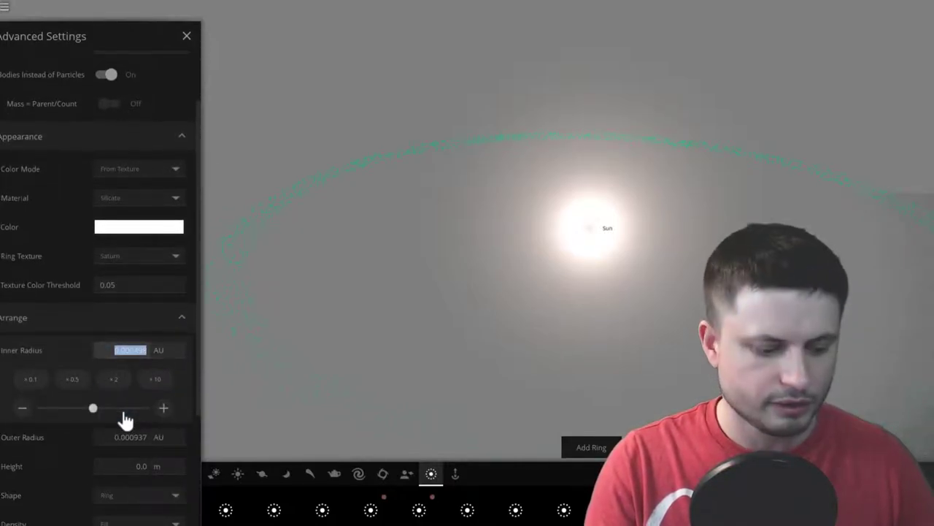
{"action": "type", "text": "0.2"}
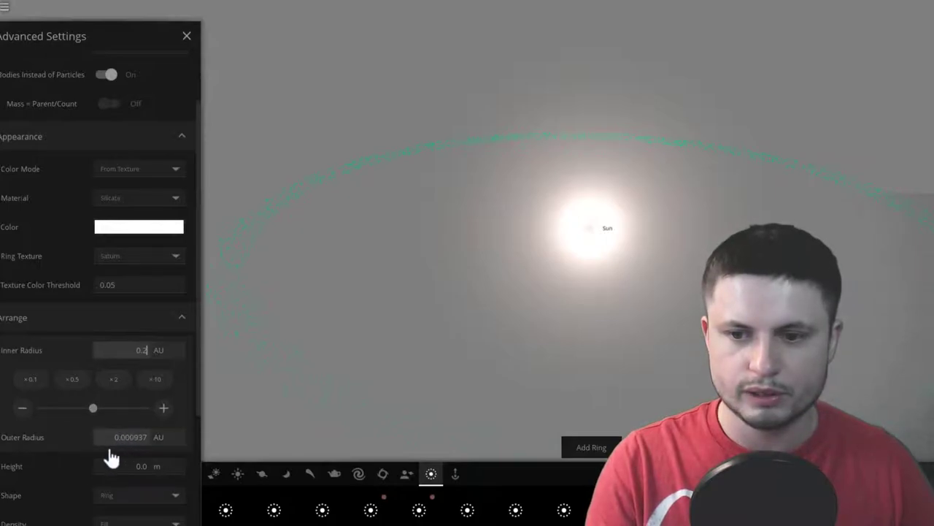
{"action": "left_click", "coordinate": [117, 438]}
{"action": "type", "text": "0.2"}
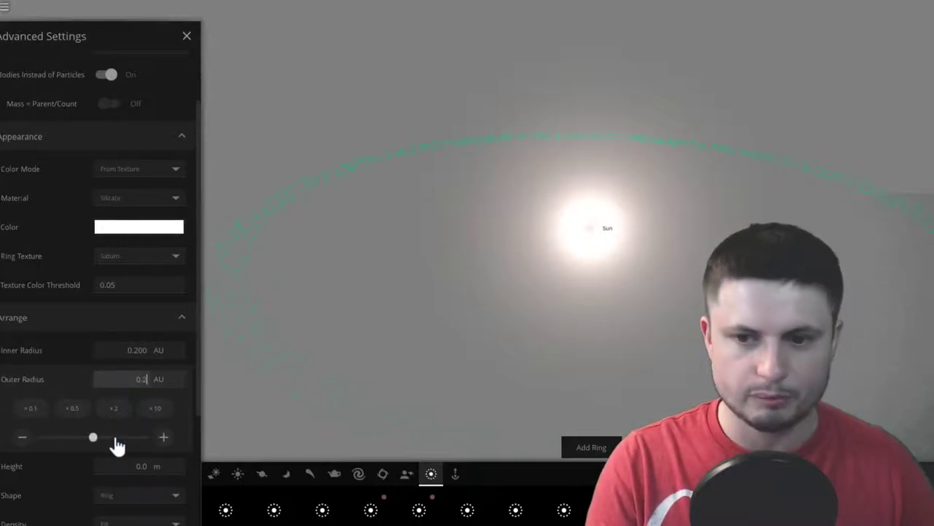
{"action": "left_click", "coordinate": [591, 449]}
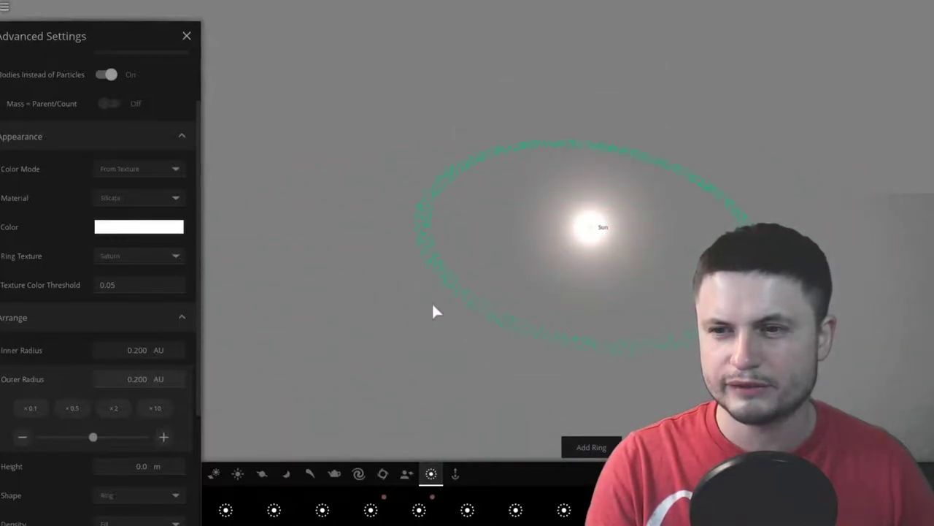
{"action": "left_click", "coordinate": [187, 36]}
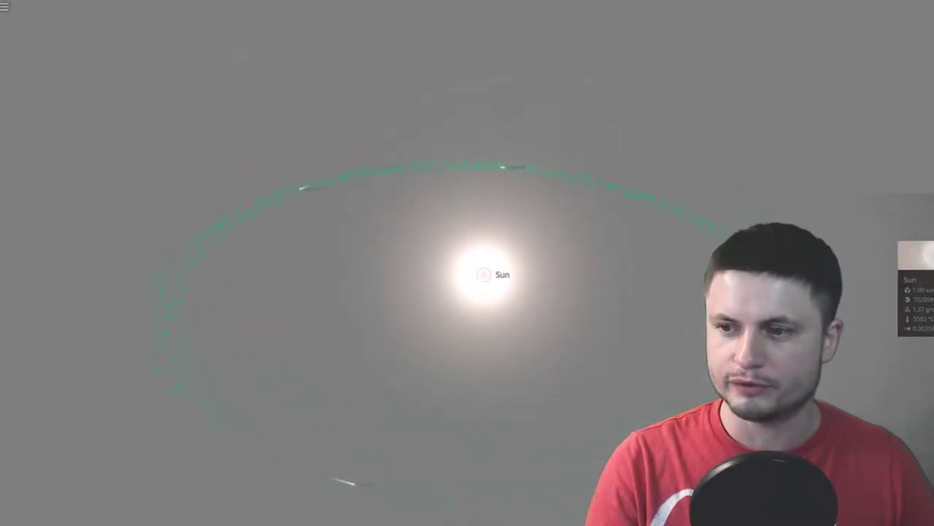
Focus on one of the new moons orbiting within the green ring for a close view
{"action": "left_click_drag", "start_coordinate": [766, 431], "coordinate": [645, 348]}
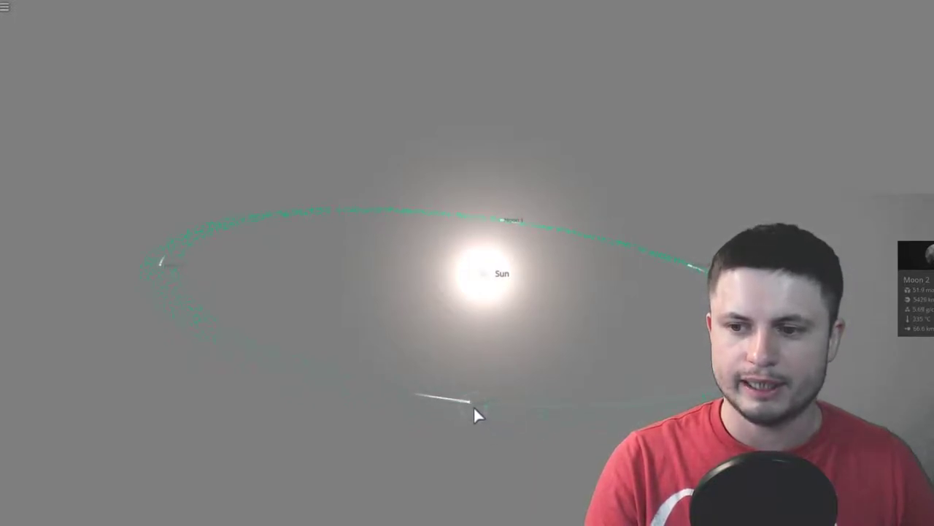
{"action": "double_click", "coordinate": [470, 403]}
{"action": "scroll", "coordinate": [474, 336], "scroll_direction": "up", "scroll_amount": 5}
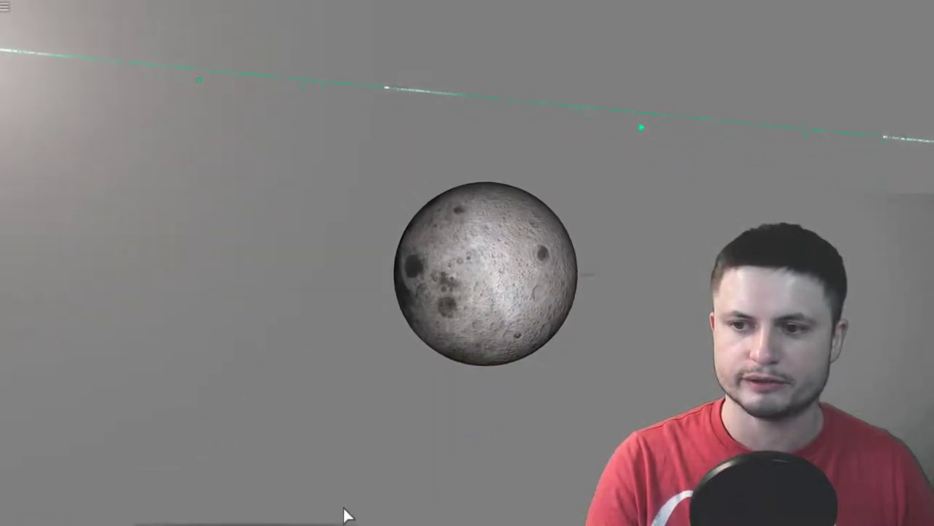
Watch Moon 2 up close as it orbits among the green ring fragments and the other moons' trails
{"action": "left_click", "coordinate": [476, 278]}
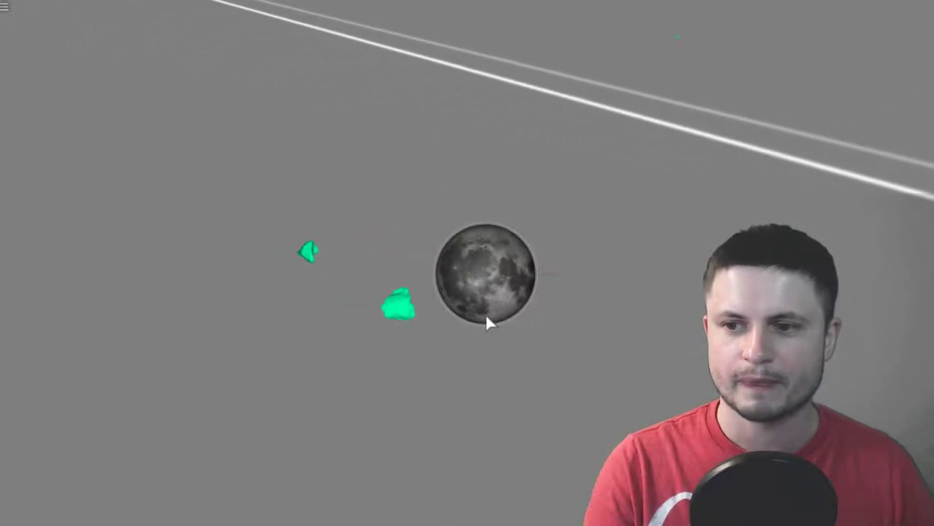
{"action": "scroll", "coordinate": [511, 319], "scroll_direction": "down", "scroll_amount": 3}
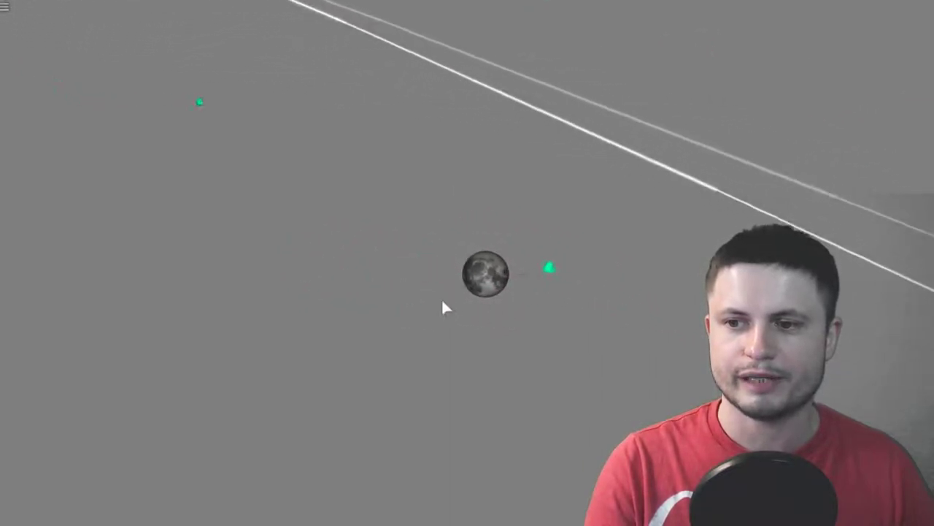
{"action": "left_click", "coordinate": [484, 275]}
{"action": "scroll", "coordinate": [483, 303], "scroll_direction": "up", "scroll_amount": 3}
{"action": "scroll", "coordinate": [482, 311], "scroll_direction": "up", "scroll_amount": 3}
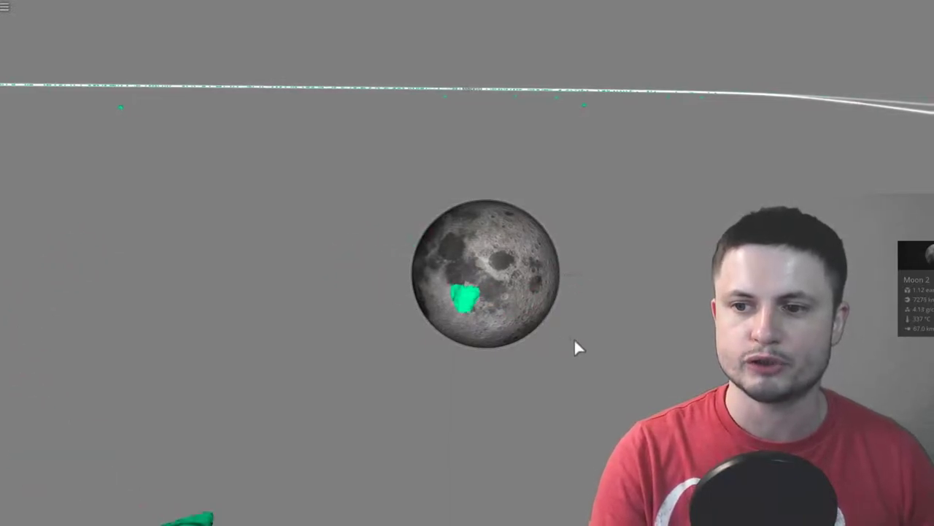
{"action": "scroll", "coordinate": [590, 339], "scroll_direction": "up", "scroll_amount": 2}
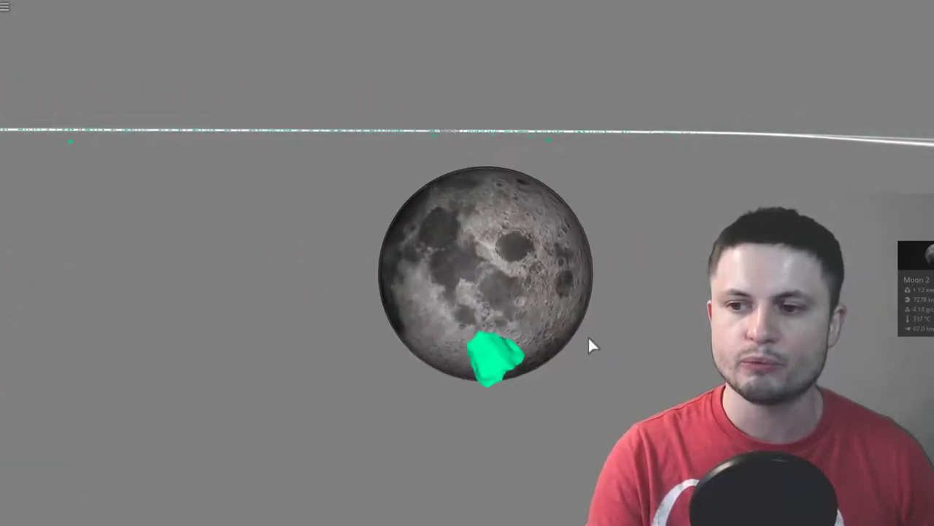
{"action": "scroll", "coordinate": [589, 338], "scroll_direction": "down", "scroll_amount": 2}
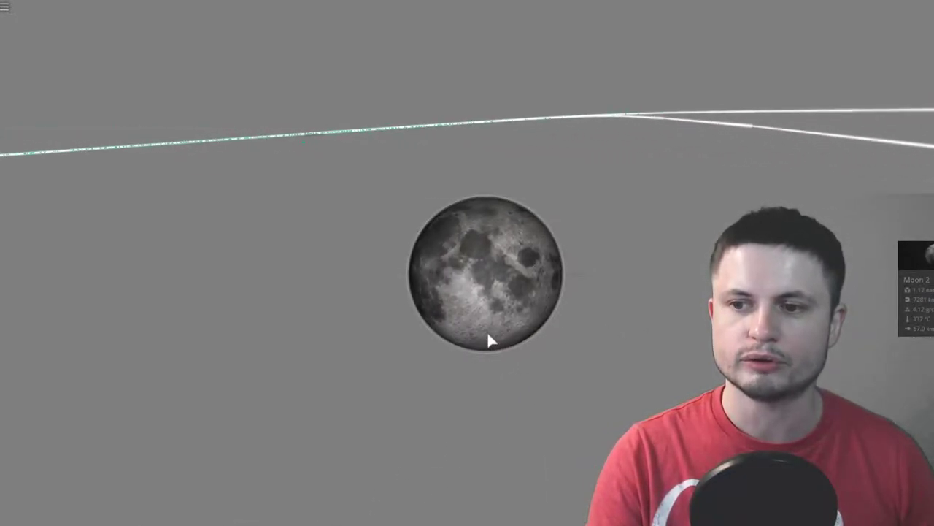
{"action": "left_click_drag", "start_coordinate": [486, 334], "coordinate": [478, 334]}
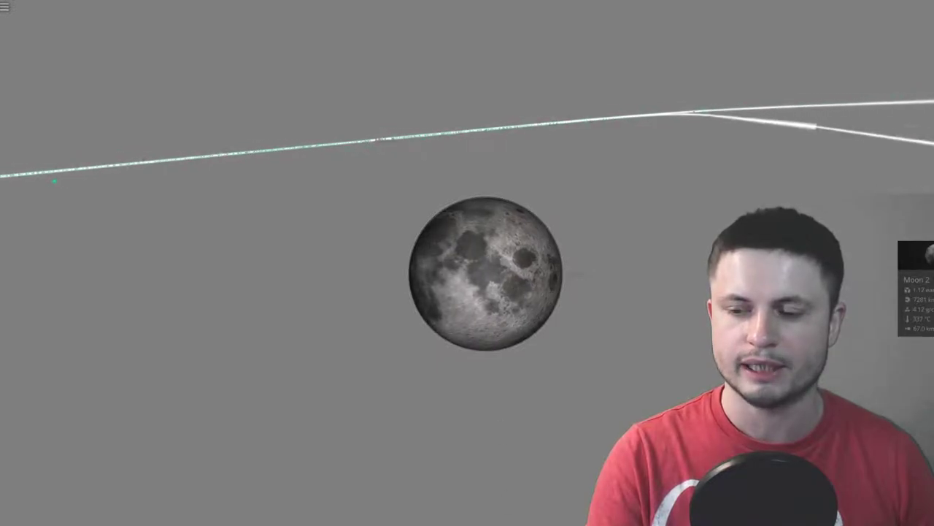
Line up the moons beside the Sun in a size comparison and focus on Moon 2
{"action": "left_click", "coordinate": [539, 523]}
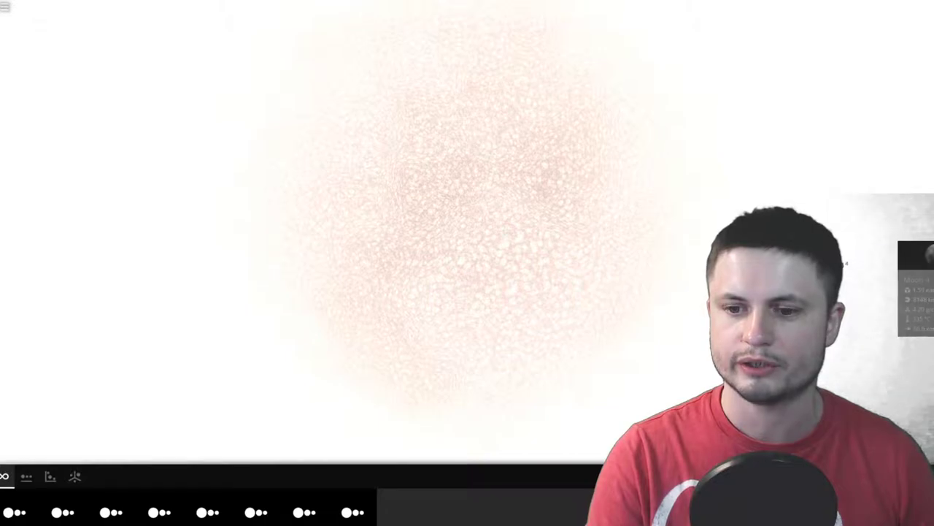
{"action": "scroll", "coordinate": [486, 217], "scroll_direction": "up", "scroll_amount": 10}
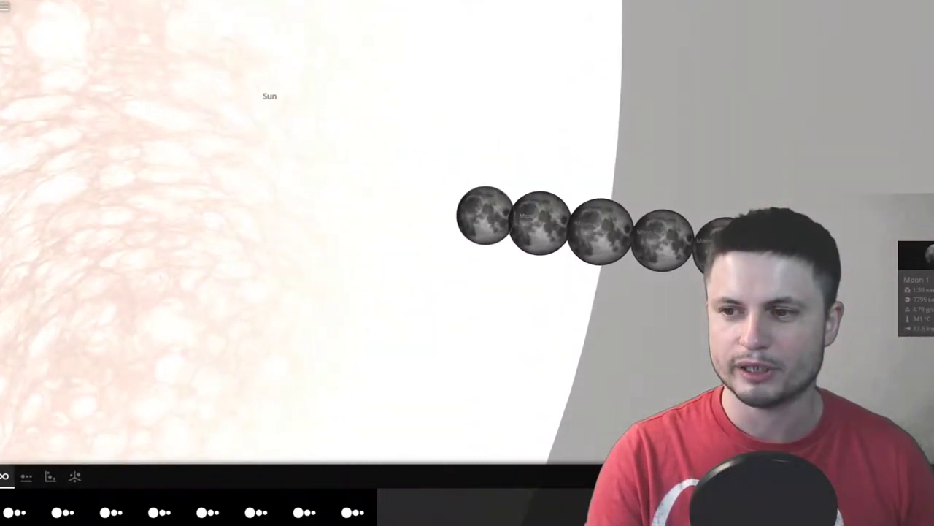
{"action": "double_click", "coordinate": [722, 247]}
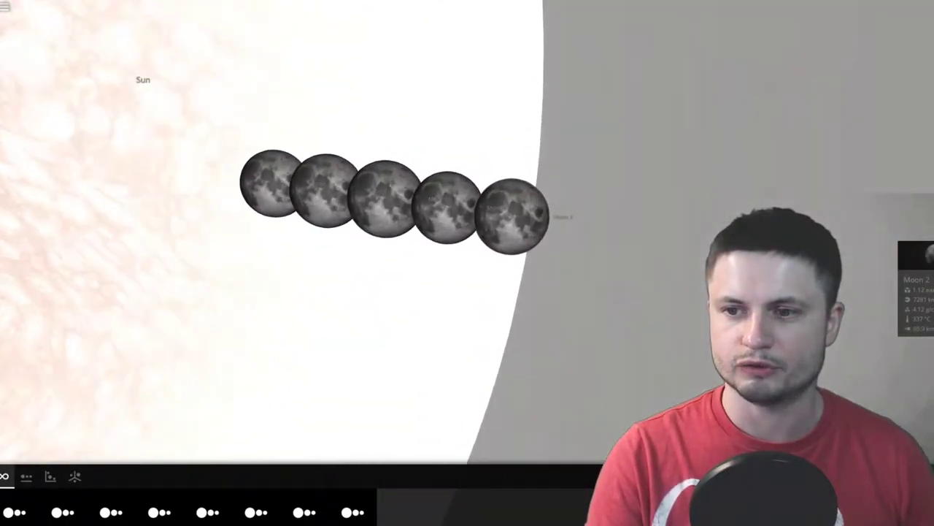
{"action": "scroll", "coordinate": [485, 216], "scroll_direction": "up", "scroll_amount": 3}
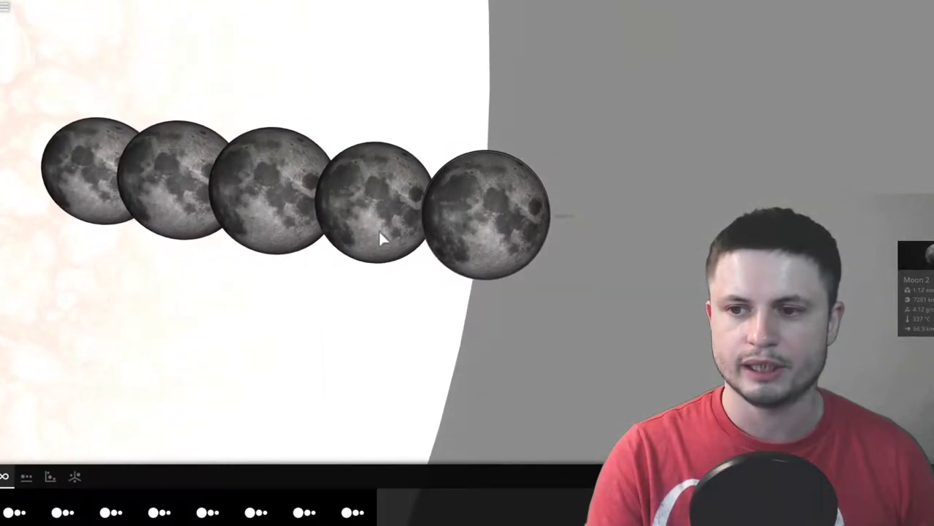
Focus on Moon 4 in the size comparison, view its properties, and compare it with the neighbouring moons
{"action": "double_click", "coordinate": [289, 220]}
{"action": "scroll", "coordinate": [485, 230], "scroll_direction": "up", "scroll_amount": 2}
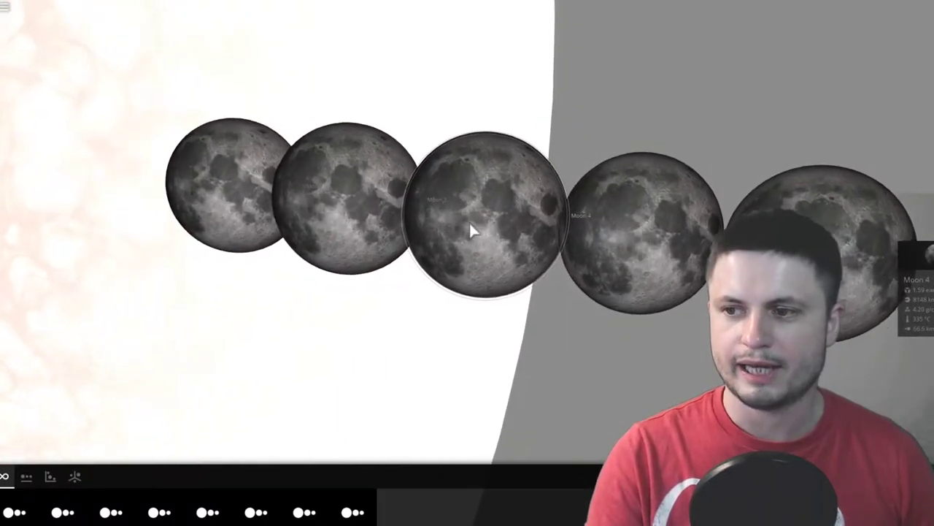
{"action": "right_click_drag", "start_coordinate": [473, 231], "coordinate": [515, 246]}
{"action": "left_click", "coordinate": [551, 291]}
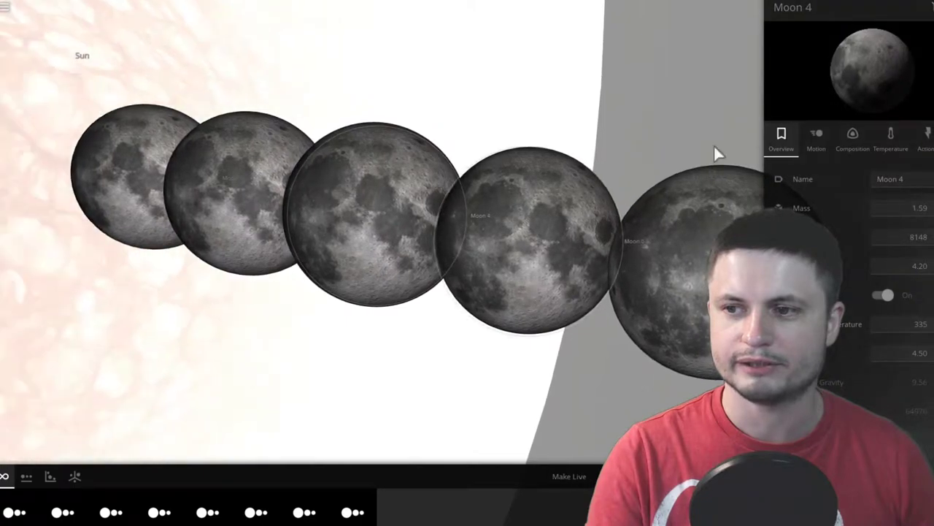
{"action": "left_click", "coordinate": [719, 231]}
{"action": "scroll", "coordinate": [697, 224], "scroll_direction": "down", "scroll_amount": 2}
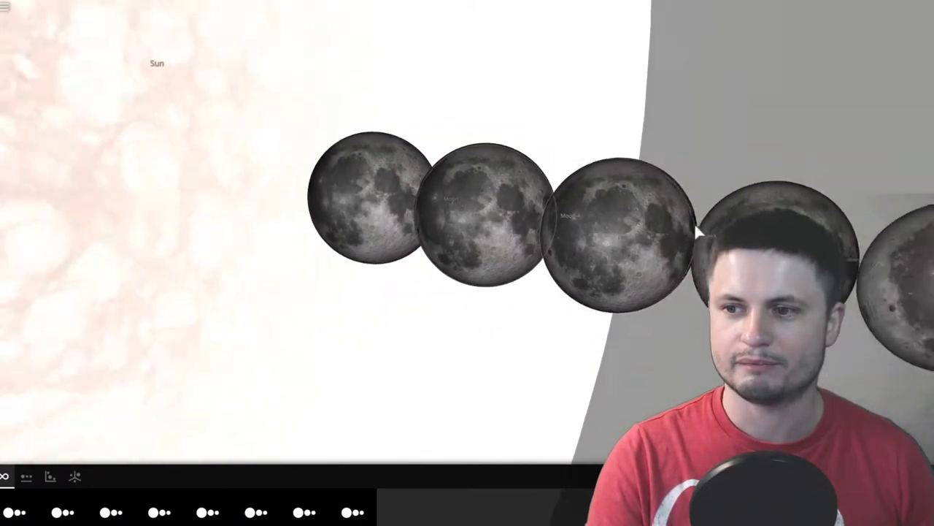
{"action": "right_click_drag", "start_coordinate": [645, 237], "coordinate": [329, 425]}
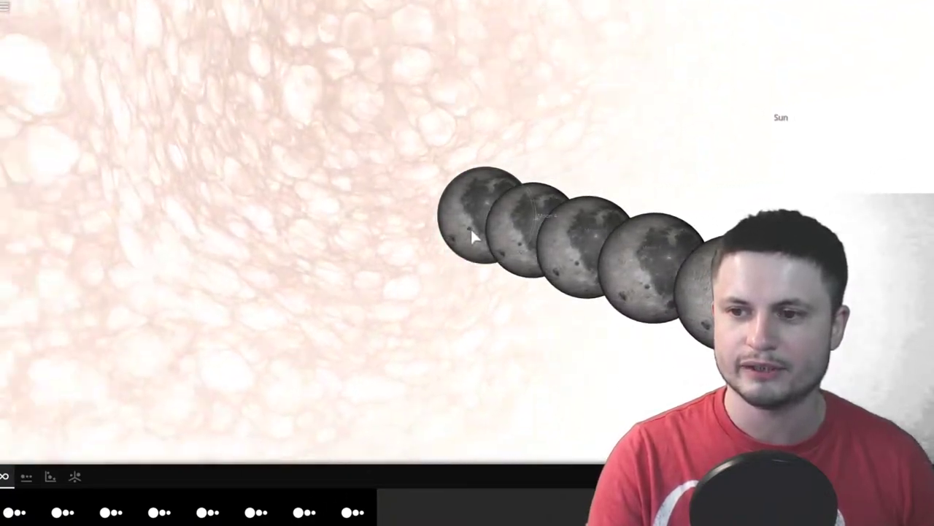
Examine Moon 4 in the size comparison, return to the live simulation, and inspect the moon along its orbit
{"action": "left_click", "coordinate": [475, 238]}
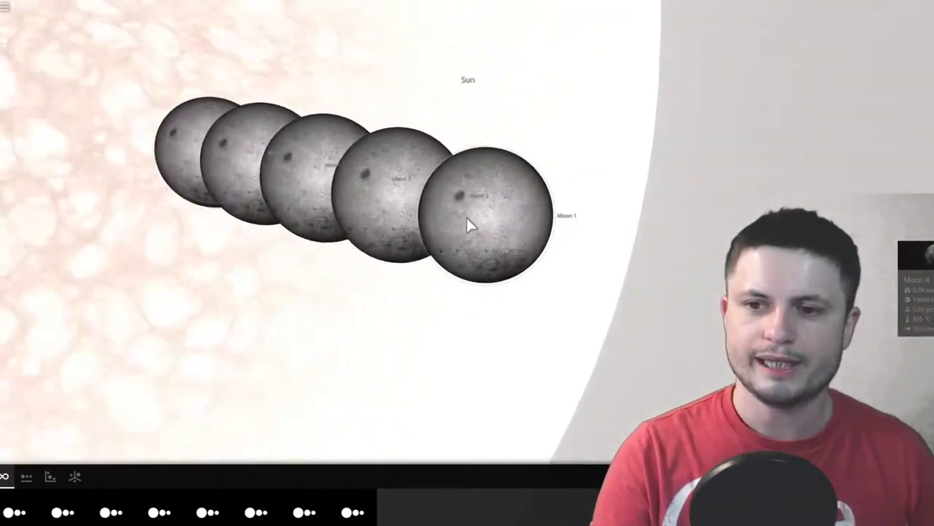
{"action": "double_click", "coordinate": [188, 168]}
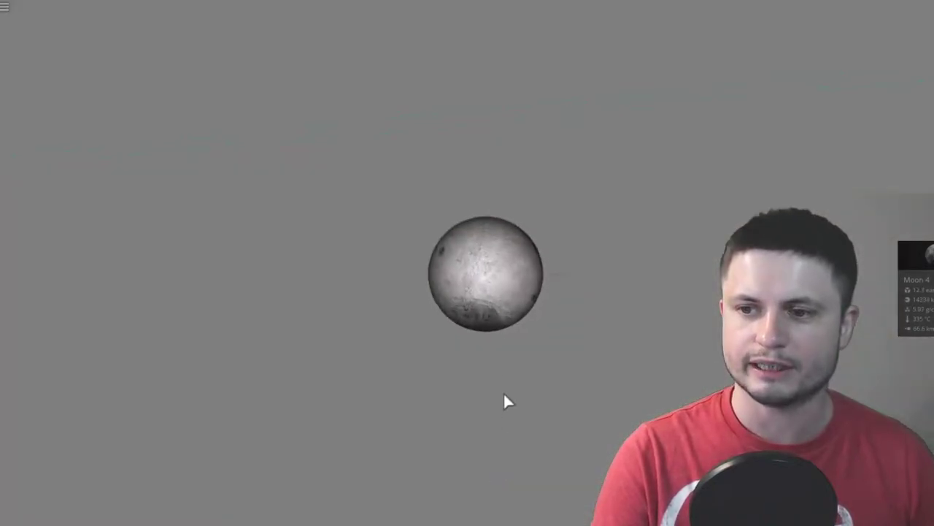
{"action": "scroll", "coordinate": [503, 392], "scroll_direction": "up", "scroll_amount": 3}
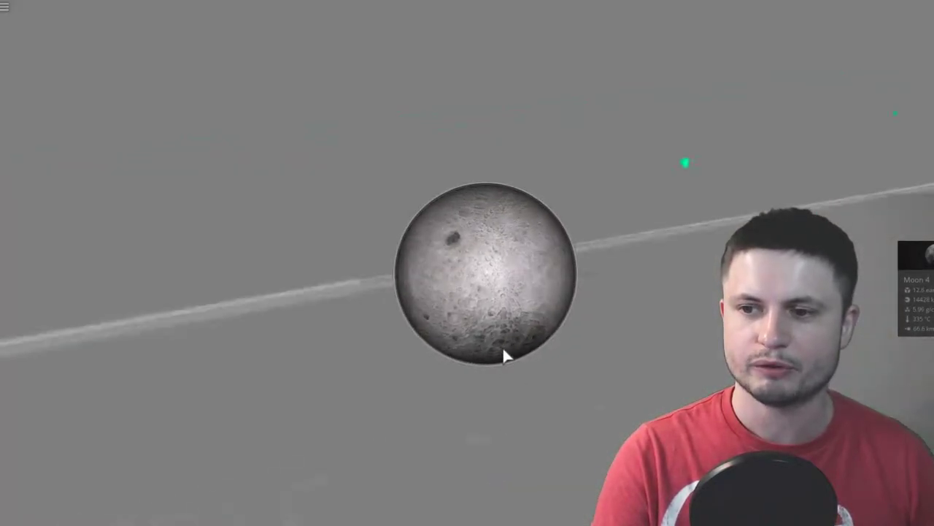
{"action": "scroll", "coordinate": [503, 348], "scroll_direction": "down", "scroll_amount": 5}
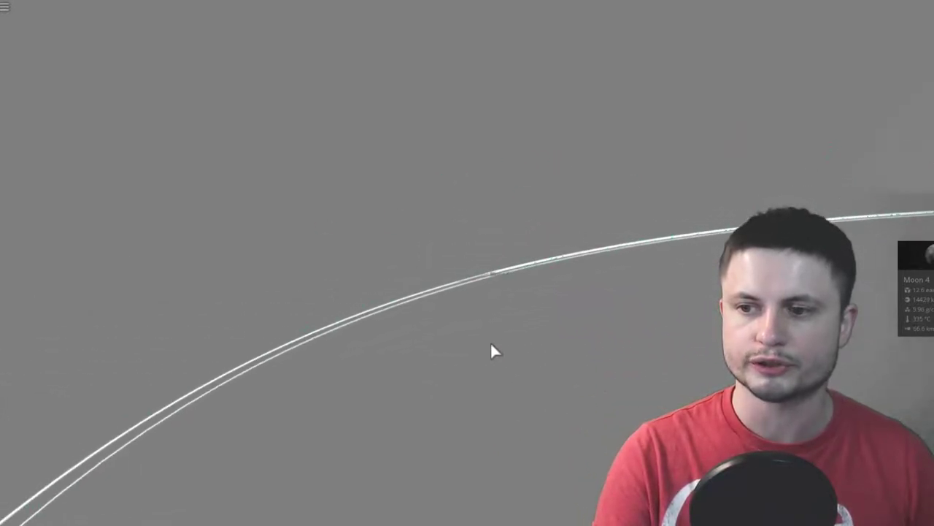
{"action": "scroll", "coordinate": [493, 351], "scroll_direction": "down", "scroll_amount": 5}
Center the view on the Sun with the whole ring in frame and show the starfield background
{"action": "double_click", "coordinate": [619, 322]}
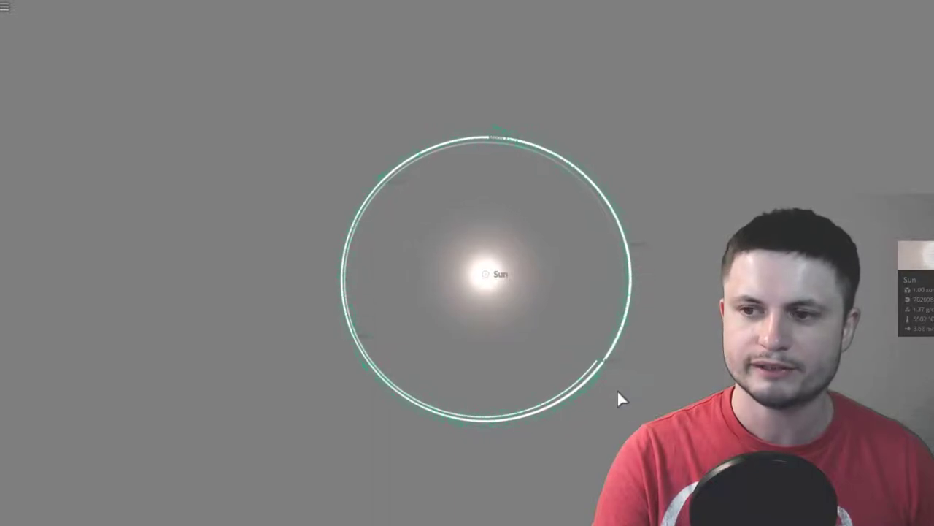
{"action": "scroll", "coordinate": [617, 391], "scroll_direction": "up", "scroll_amount": 3}
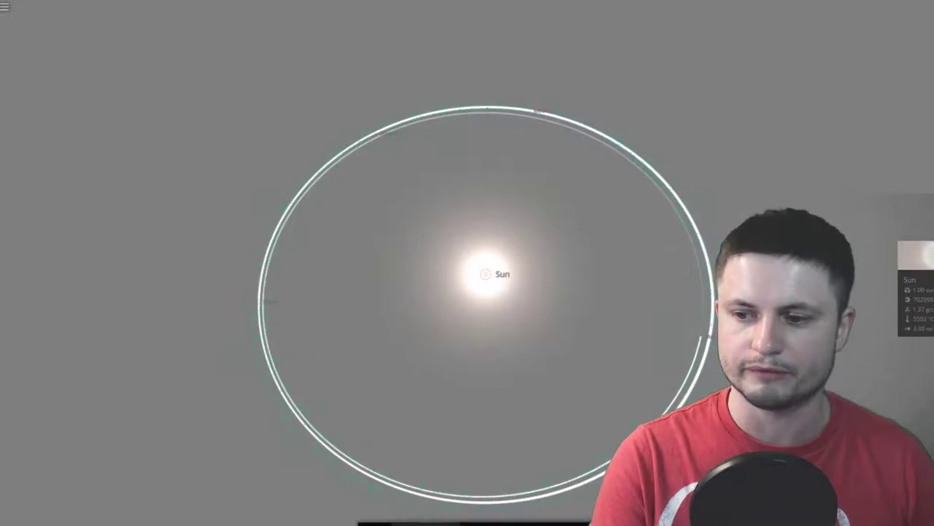
{"action": "left_click", "coordinate": [513, 523]}
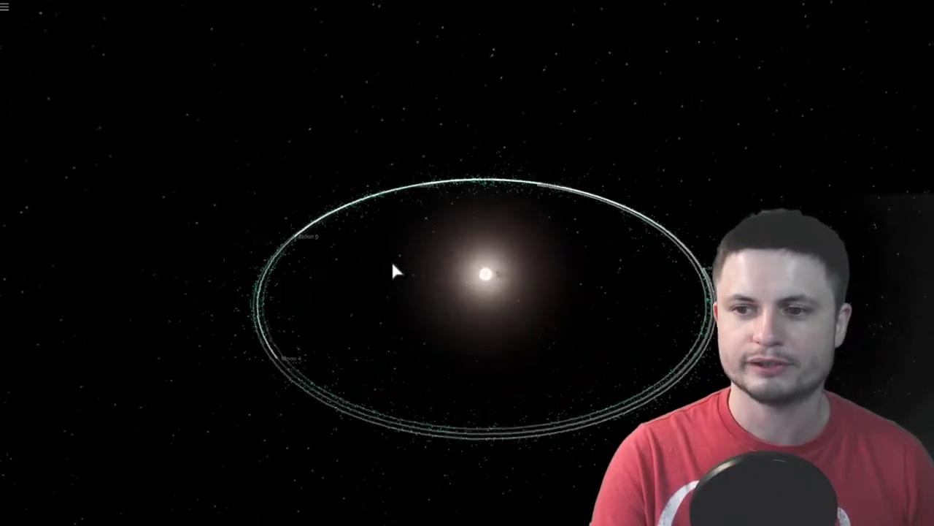
Inspect the particle ring edge-on and at an angle, and recenter the view on the Sun
{"action": "left_click_drag", "start_coordinate": [393, 285], "coordinate": [512, 241]}
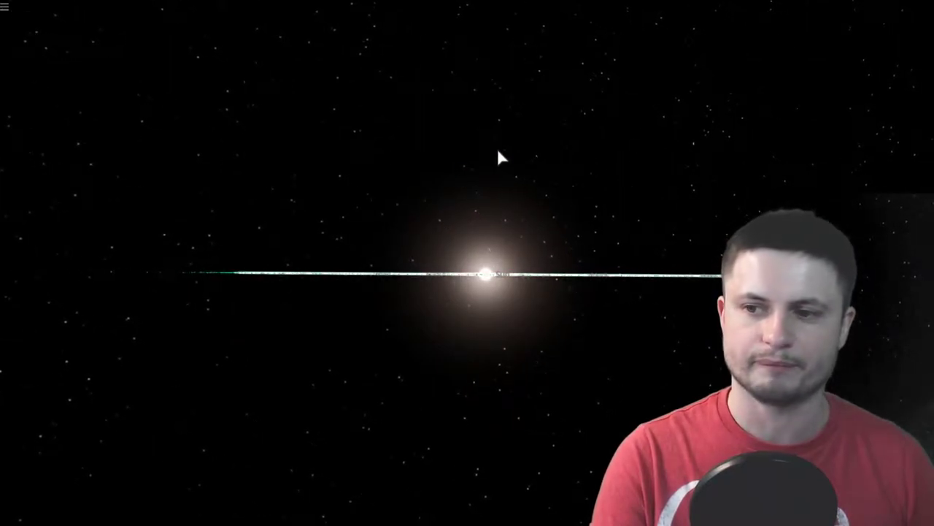
{"action": "left_click_drag", "start_coordinate": [500, 152], "coordinate": [511, 264]}
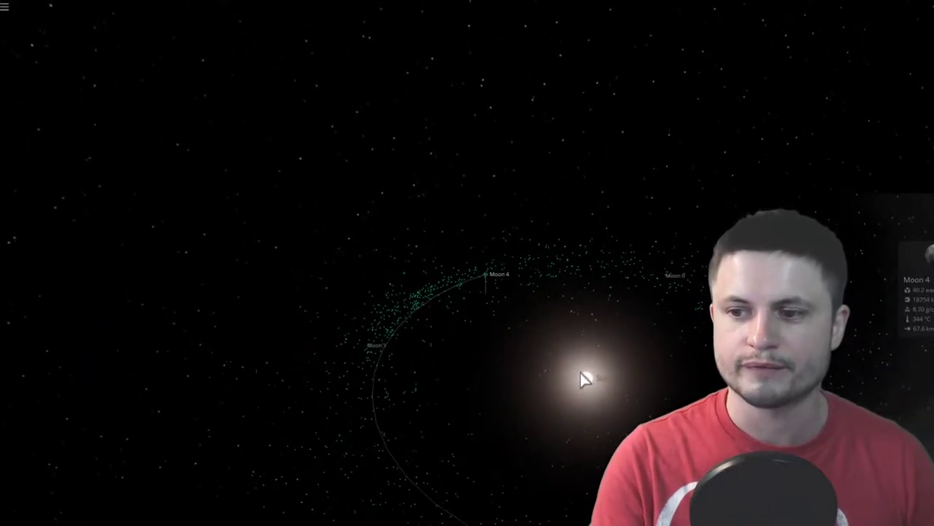
{"action": "left_click", "coordinate": [593, 374]}
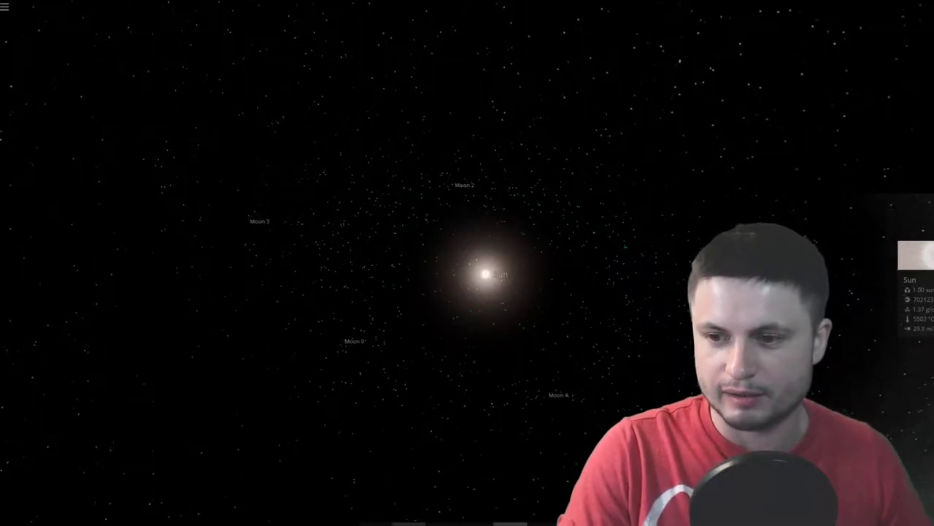
Display the orbit paths of the moons and view them from a higher angle around the Sun
{"action": "left_click", "coordinate": [476, 523]}
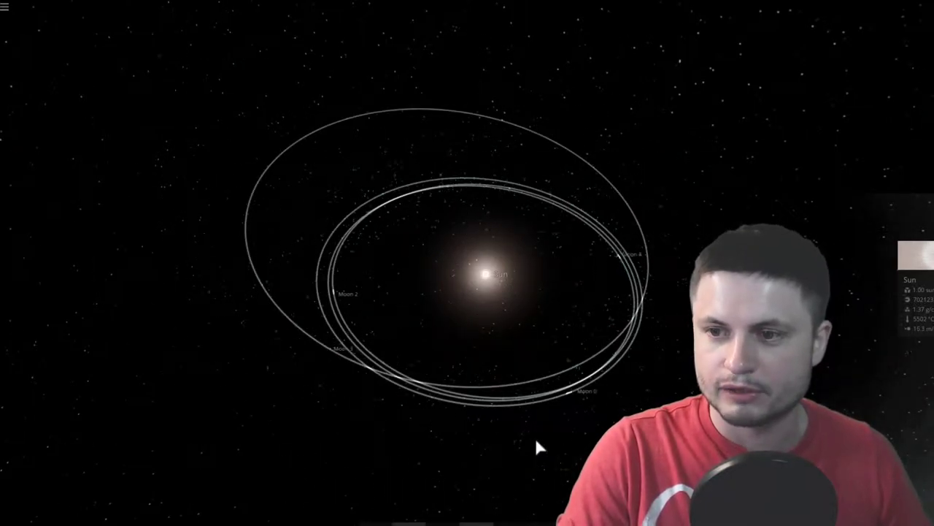
{"action": "left_click_drag", "start_coordinate": [549, 468], "coordinate": [561, 475]}
{"action": "scroll", "coordinate": [589, 417], "scroll_direction": "down", "scroll_amount": 3}
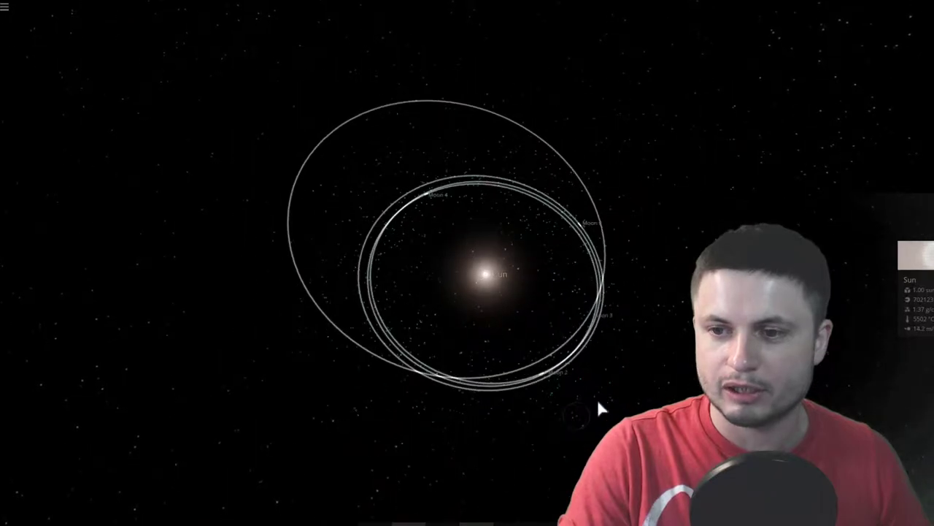
{"action": "left_click_drag", "start_coordinate": [599, 400], "coordinate": [599, 421]}
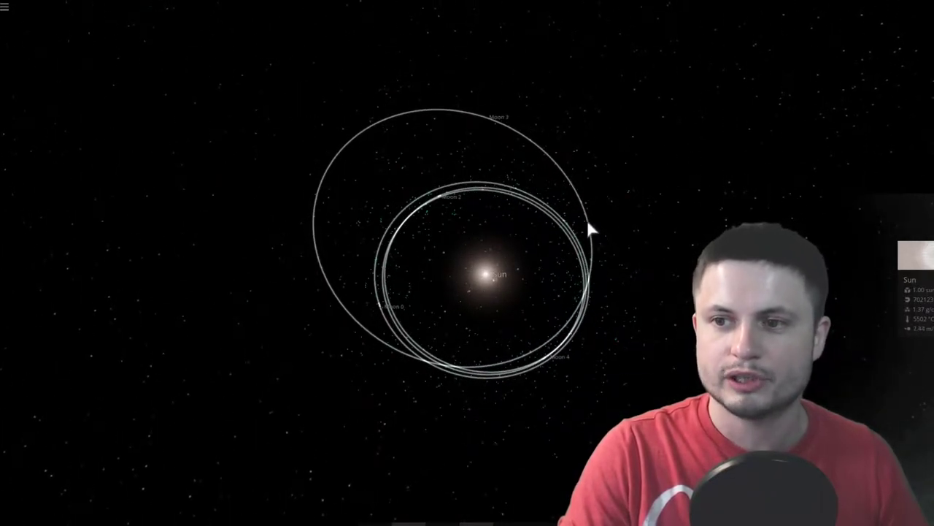
Select Moon 3 to examine its outer orbit, and line up the bodies in the size comparison
{"action": "left_click", "coordinate": [459, 116]}
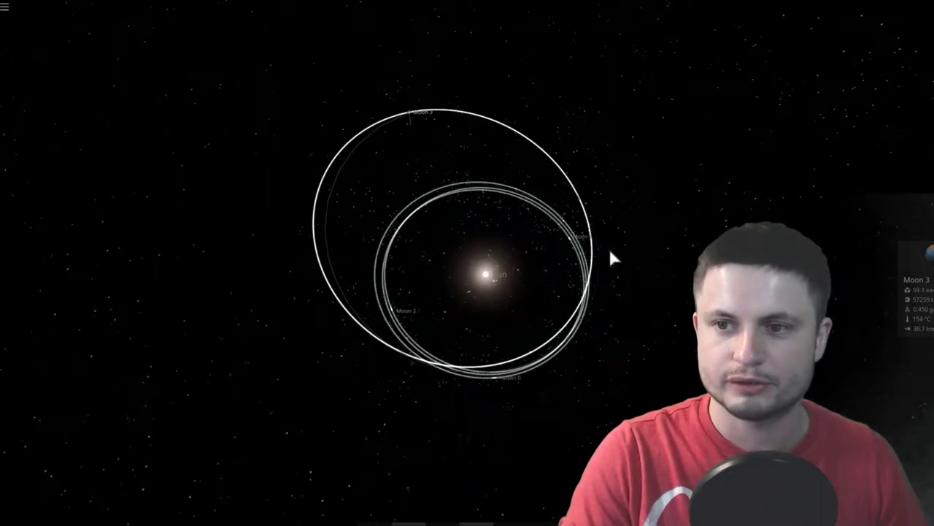
{"action": "scroll", "coordinate": [628, 234], "scroll_direction": "up", "scroll_amount": 5}
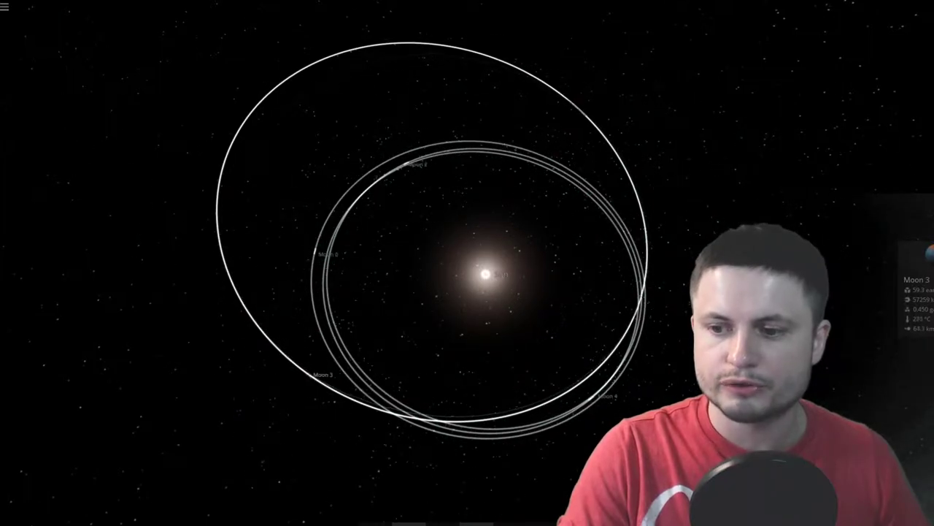
{"action": "scroll", "coordinate": [633, 382], "scroll_direction": "up", "scroll_amount": 10}
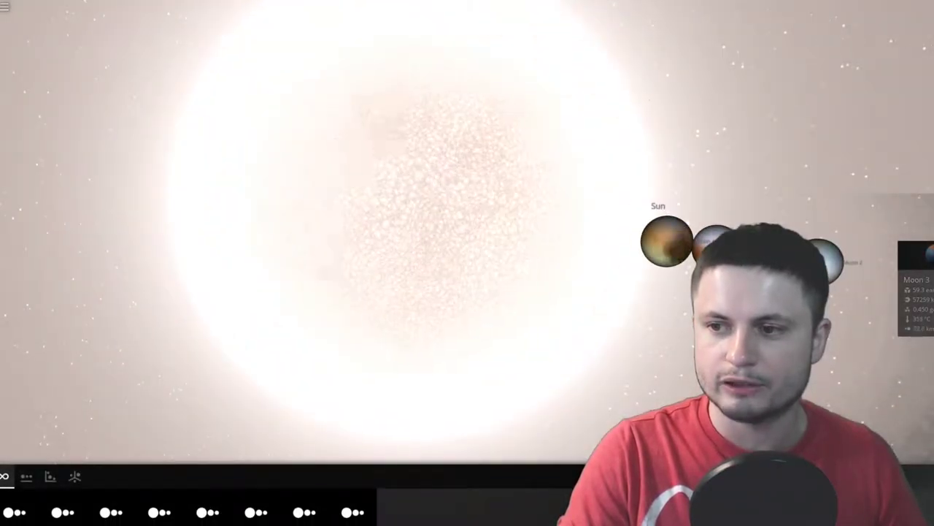
Focus on Moon 4 in the size comparison and compare it with the neighbouring moons and the Sun
{"action": "double_click", "coordinate": [665, 257]}
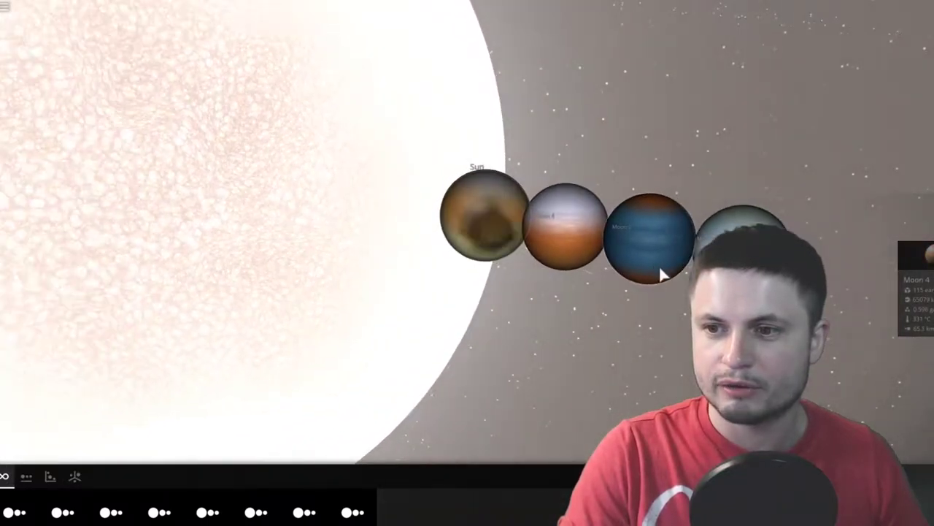
{"action": "scroll", "coordinate": [612, 301], "scroll_direction": "up", "scroll_amount": 4}
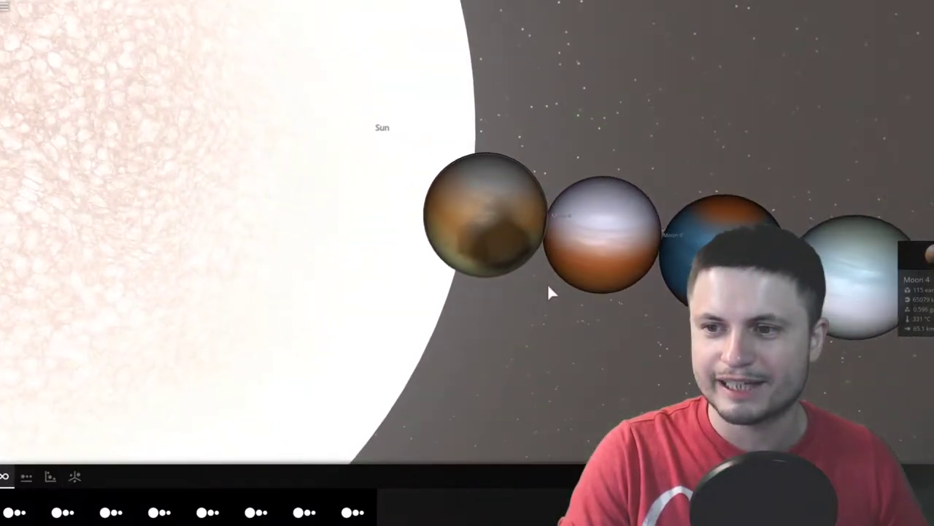
{"action": "scroll", "coordinate": [502, 251], "scroll_direction": "up", "scroll_amount": 2}
{"action": "scroll", "coordinate": [502, 251], "scroll_direction": "up", "scroll_amount": 2}
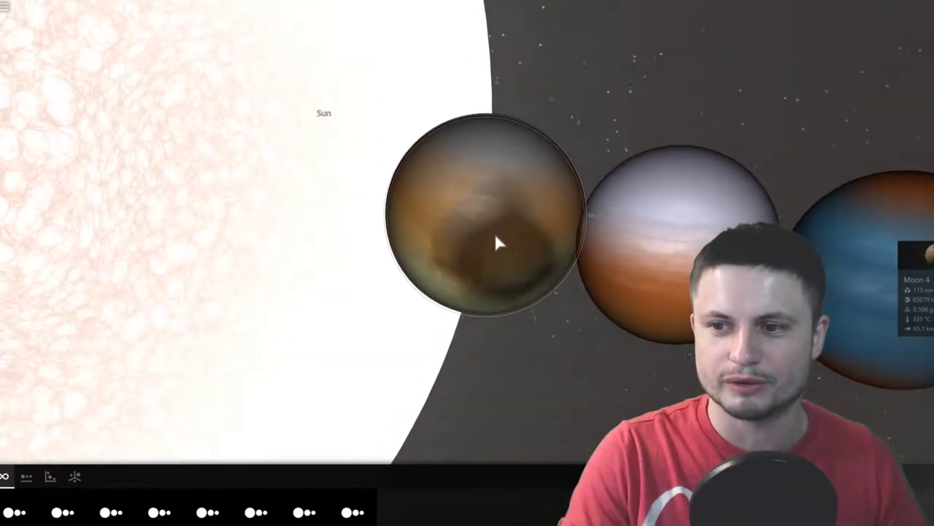
{"action": "scroll", "coordinate": [495, 232], "scroll_direction": "down", "scroll_amount": 3}
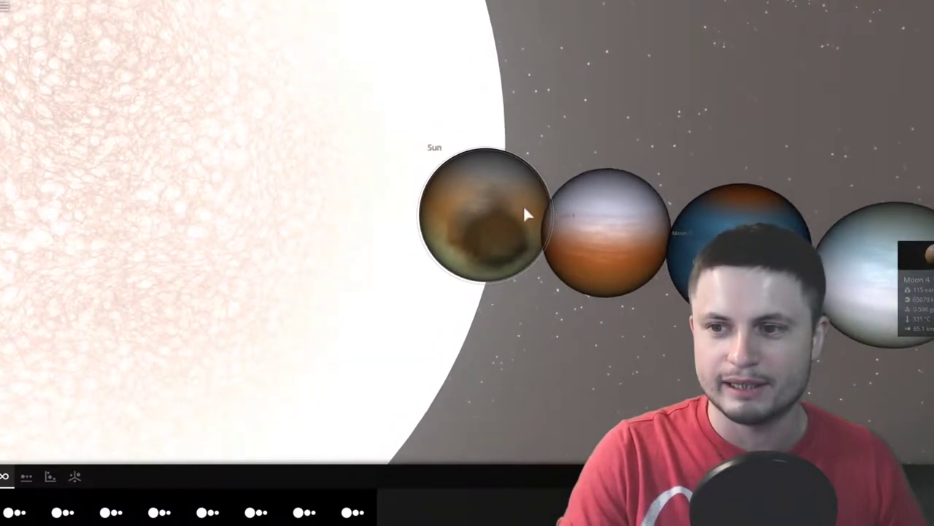
{"action": "scroll", "coordinate": [511, 226], "scroll_direction": "down", "scroll_amount": 2}
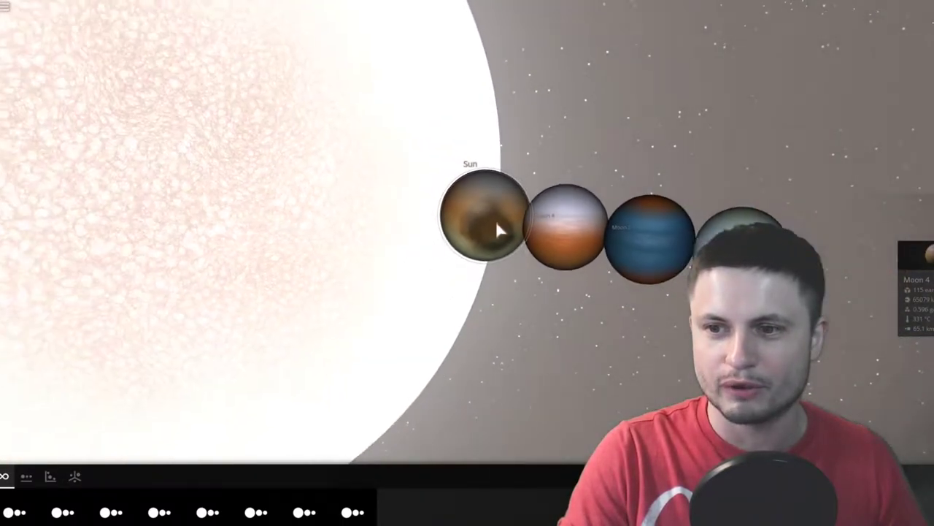
Examine Moon 4's surface up close in the size comparison from different angles
{"action": "scroll", "coordinate": [496, 227], "scroll_direction": "up", "scroll_amount": 5}
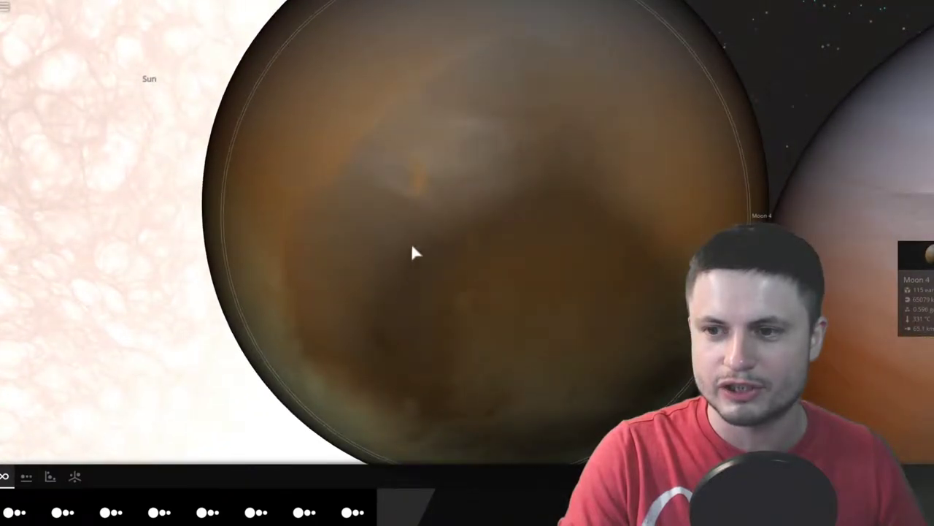
{"action": "right_click_drag", "start_coordinate": [412, 246], "coordinate": [687, 335]}
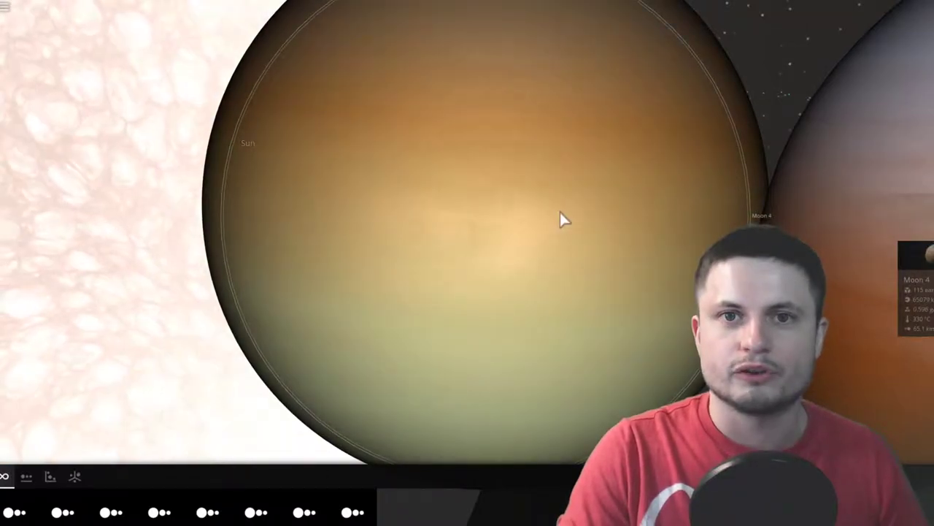
{"action": "scroll", "coordinate": [561, 219], "scroll_direction": "down", "scroll_amount": 2}
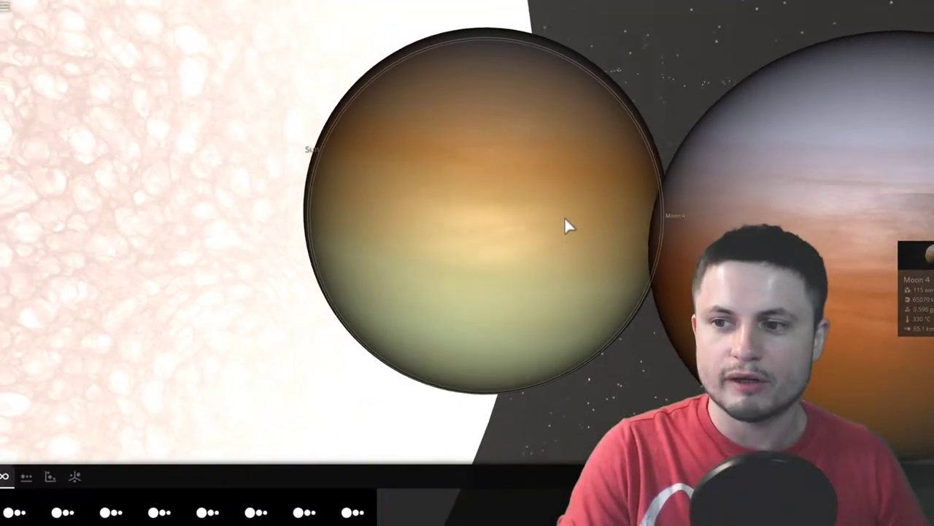
{"action": "mouse_move", "coordinate": [565, 225]}
{"action": "right_mouse_down"}
{"action": "mouse_move", "coordinate": [566, 237]}
{"action": "mouse_move", "coordinate": [558, 234]}
{"action": "right_mouse_up"}
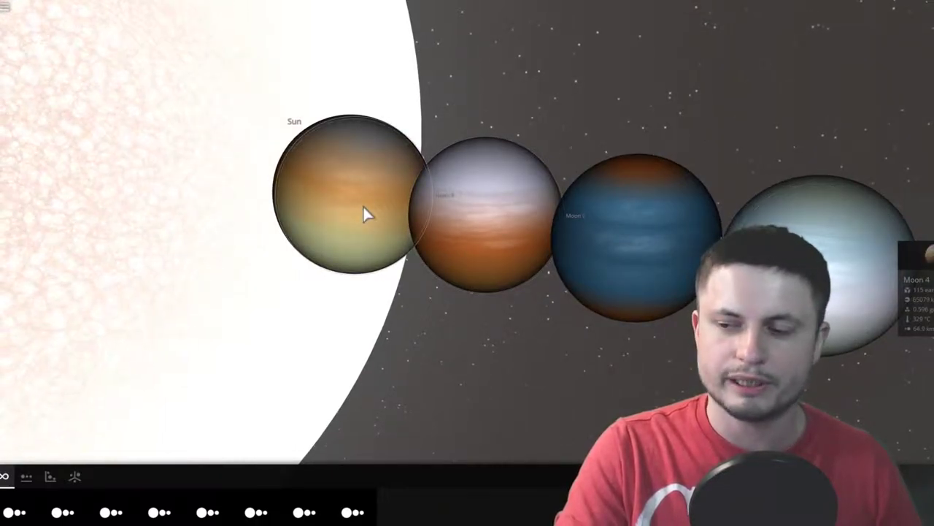
Refocus on Moon 4 in the size comparison and inspect its cloud bands beside the next moon
{"action": "scroll", "coordinate": [363, 214], "scroll_direction": "up", "scroll_amount": 3}
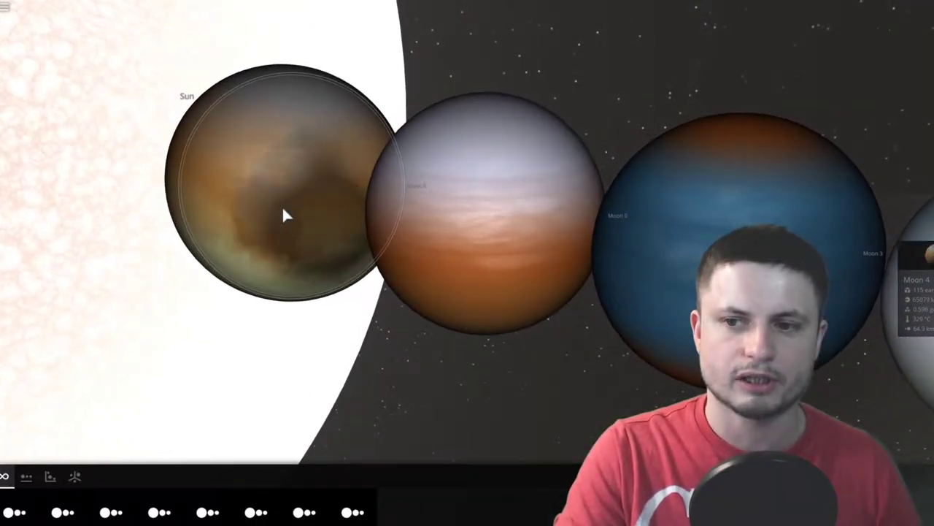
{"action": "double_click", "coordinate": [283, 208]}
{"action": "scroll", "coordinate": [490, 205], "scroll_direction": "up", "scroll_amount": 3}
{"action": "scroll", "coordinate": [491, 212], "scroll_direction": "up", "scroll_amount": 2}
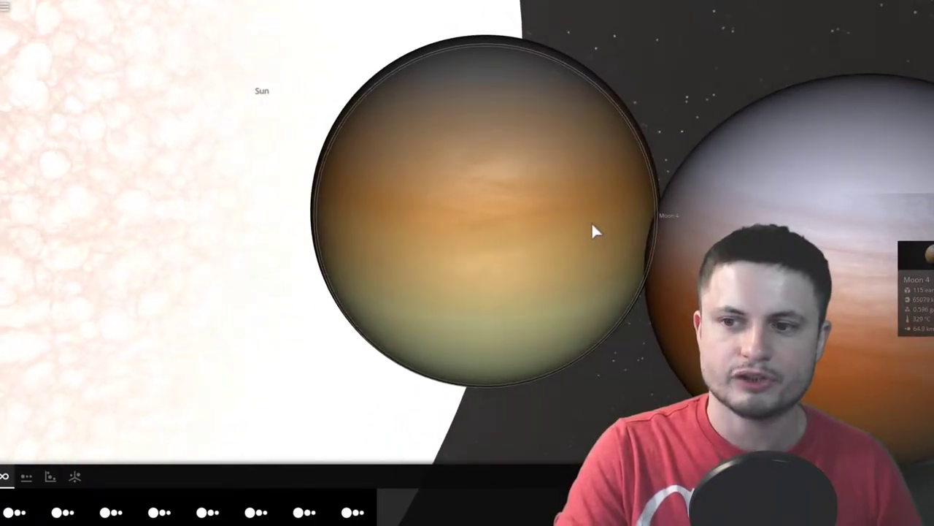
{"action": "scroll", "coordinate": [591, 230], "scroll_direction": "down", "scroll_amount": 3}
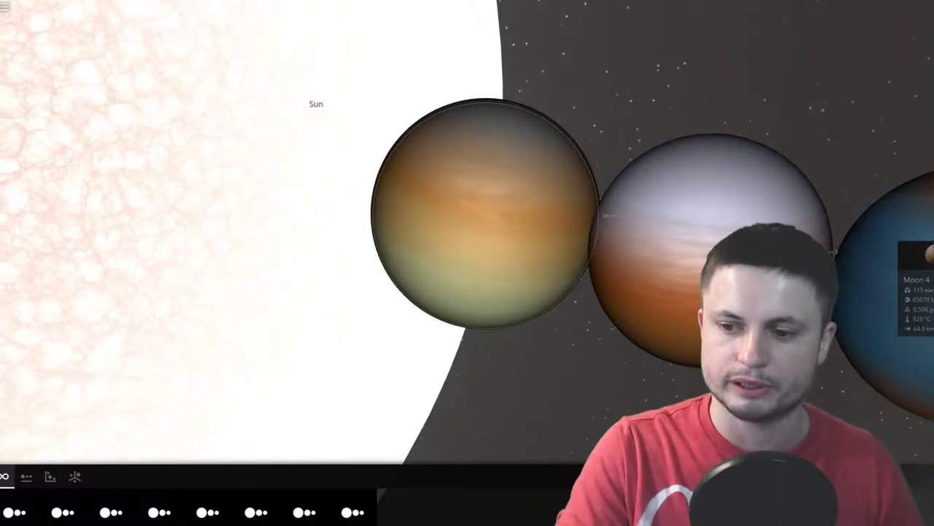
Return to the live simulation and center the view on the Sun among the moon orbits
{"action": "scroll", "coordinate": [589, 363], "scroll_direction": "down", "scroll_amount": 10}
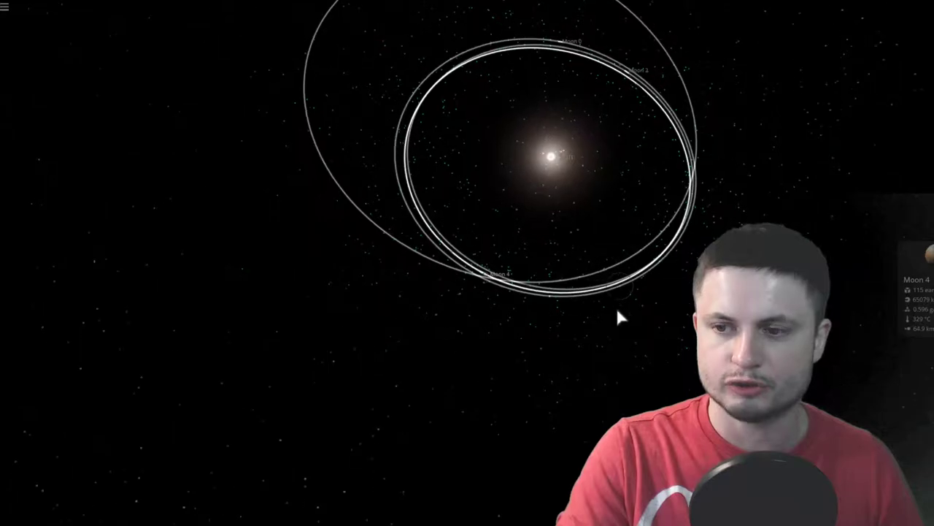
{"action": "left_click_drag", "start_coordinate": [616, 307], "coordinate": [605, 328]}
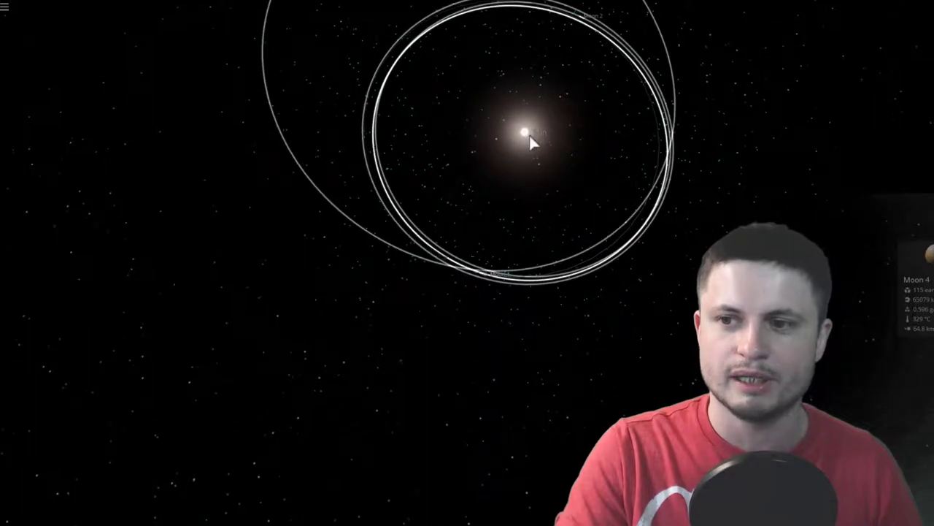
{"action": "left_click", "coordinate": [530, 133]}
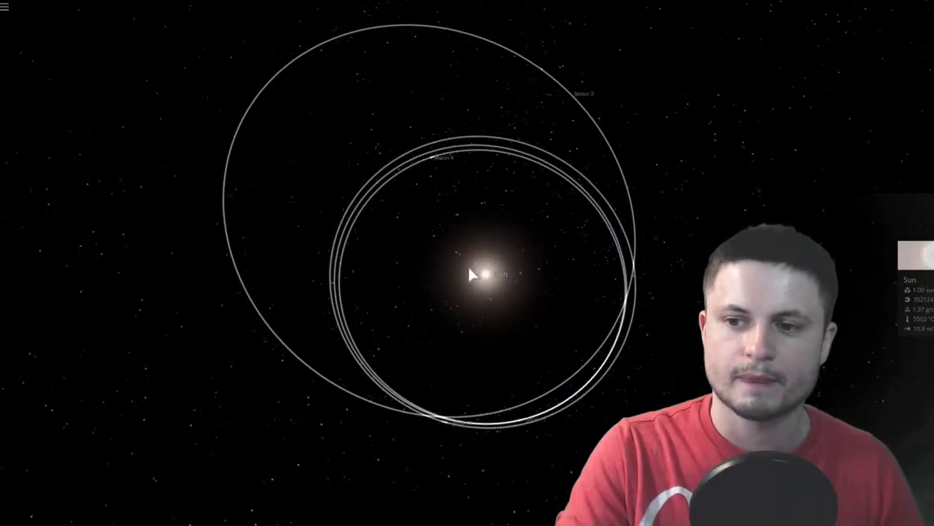
Examine the moons' orbits around the Sun from tilted and steeper angles, near and far
{"action": "left_click_drag", "start_coordinate": [542, 358], "coordinate": [726, 88]}
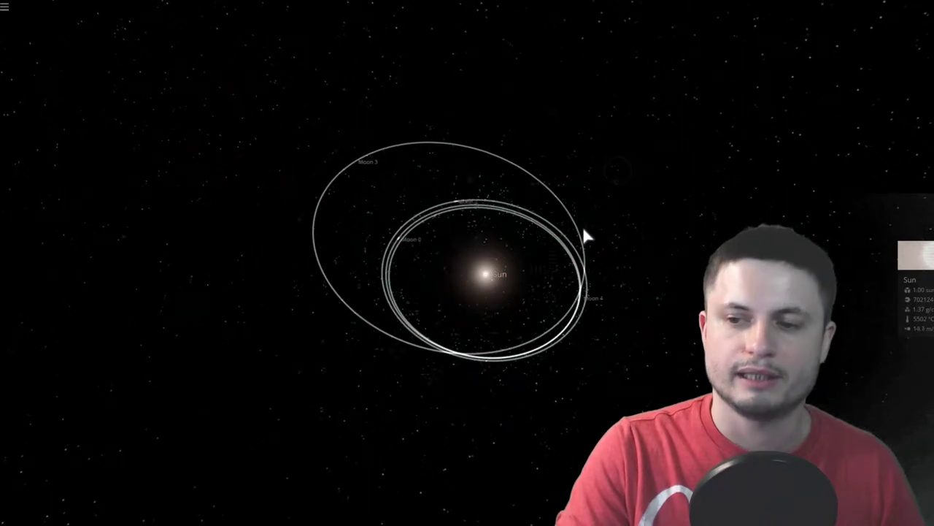
{"action": "left_click_drag", "start_coordinate": [583, 228], "coordinate": [579, 267]}
{"action": "scroll", "coordinate": [579, 267], "scroll_direction": "up", "scroll_amount": 3}
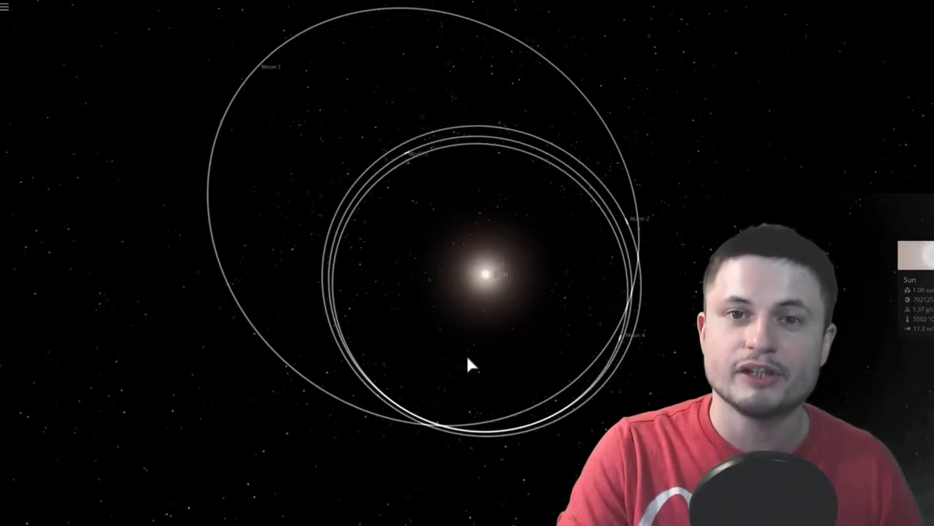
{"action": "scroll", "coordinate": [478, 363], "scroll_direction": "up", "scroll_amount": 3}
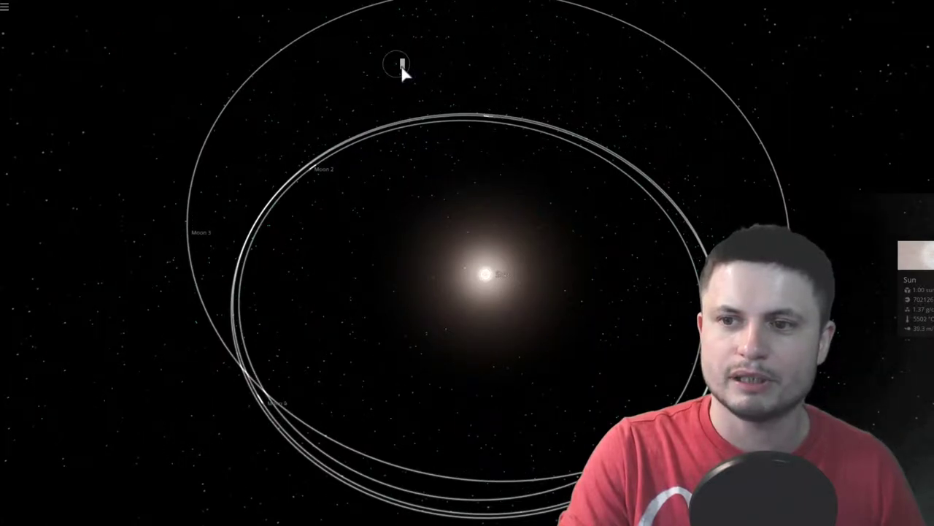
View the properties of a stray ring particle and of Moon 0, returning the focus to the Sun after each
{"action": "left_click", "coordinate": [400, 67]}
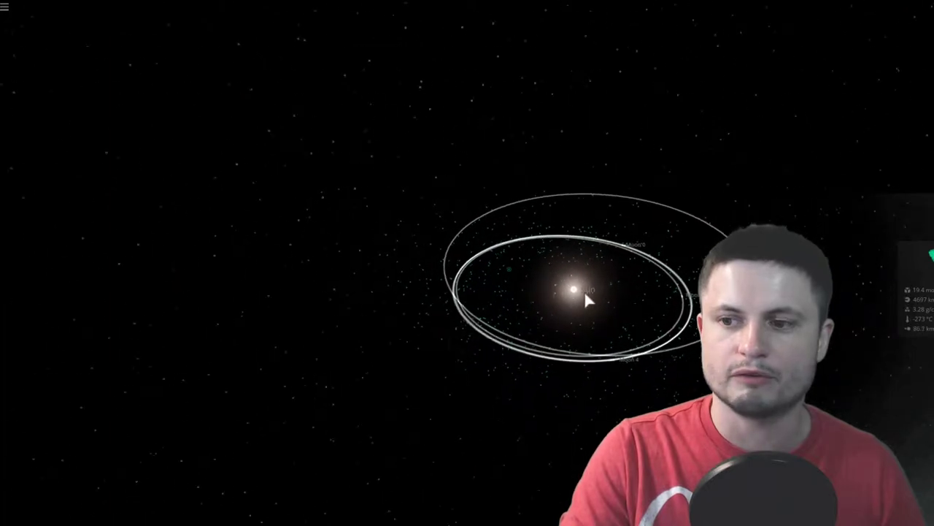
{"action": "left_click", "coordinate": [574, 304]}
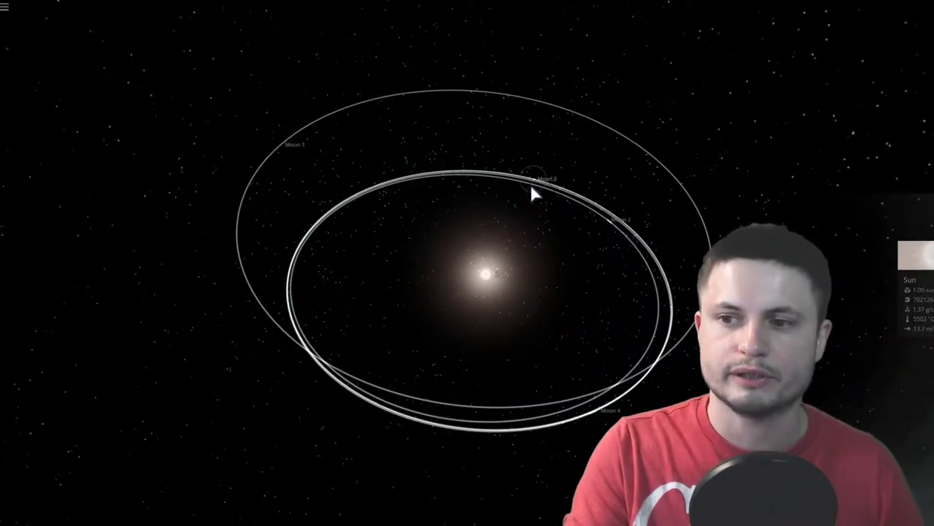
{"action": "left_click", "coordinate": [501, 182]}
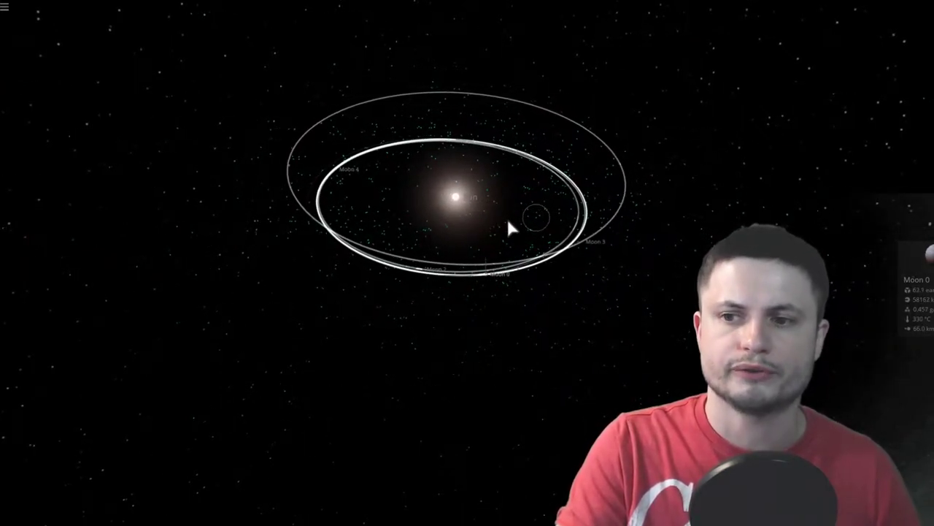
{"action": "left_click", "coordinate": [427, 203]}
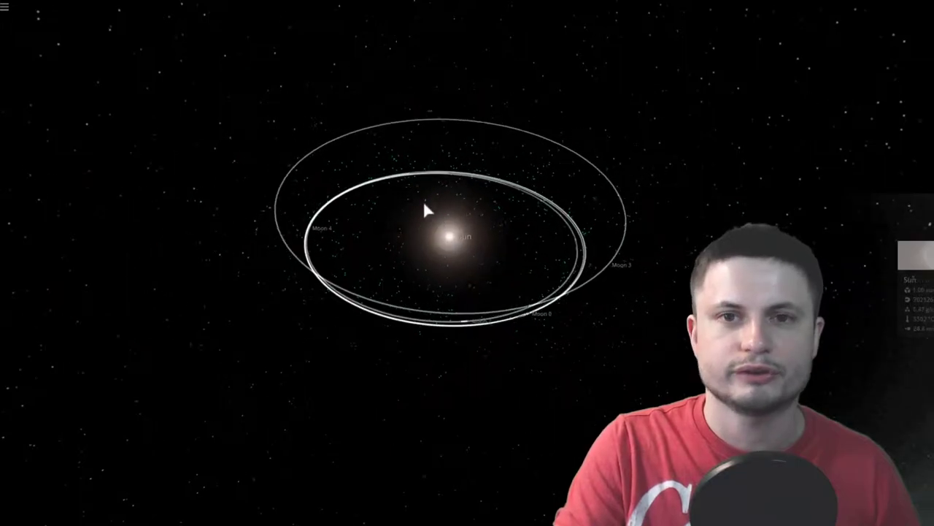
Compare Moon 3's wide orbit with the inner moons' orbits from a tilted and a near-overhead view
{"action": "scroll", "coordinate": [504, 245], "scroll_direction": "up", "scroll_amount": 3}
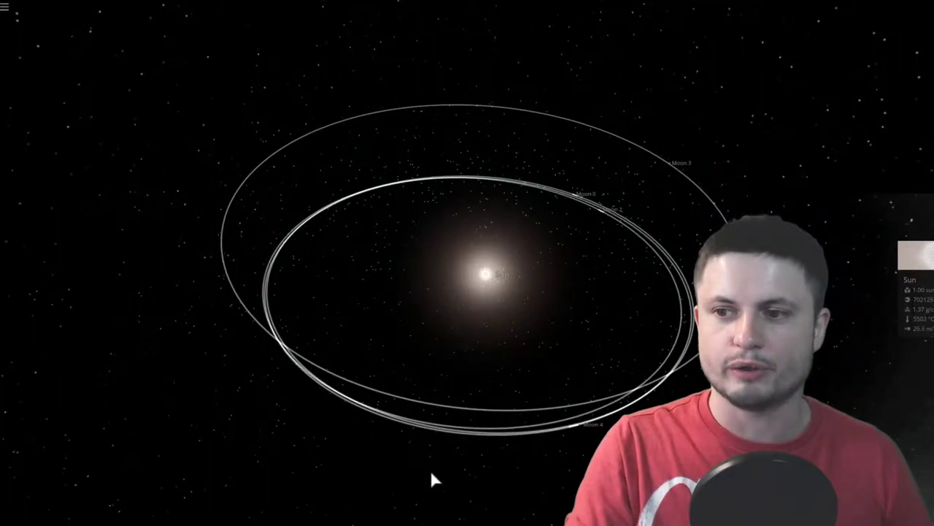
{"action": "left_click_drag", "start_coordinate": [454, 465], "coordinate": [515, 467]}
{"action": "scroll", "coordinate": [511, 442], "scroll_direction": "down", "scroll_amount": 3}
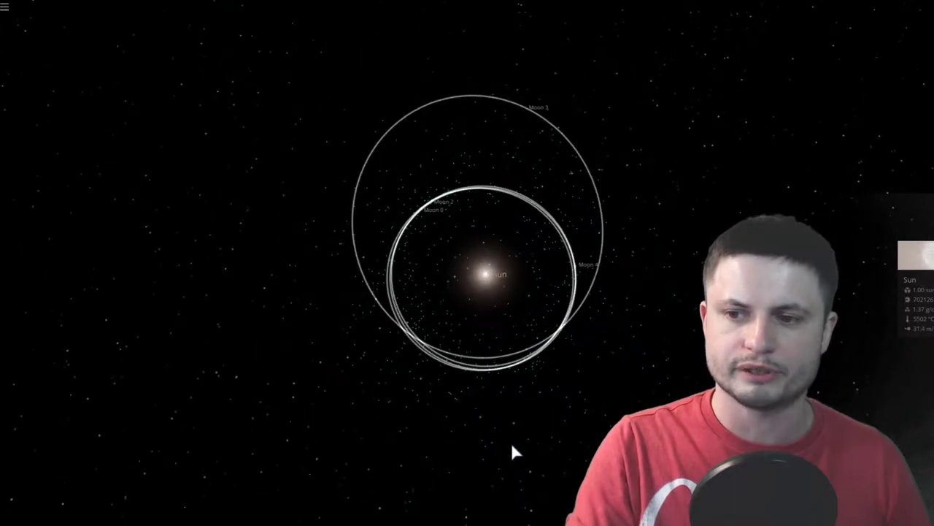
{"action": "scroll", "coordinate": [509, 432], "scroll_direction": "up", "scroll_amount": 3}
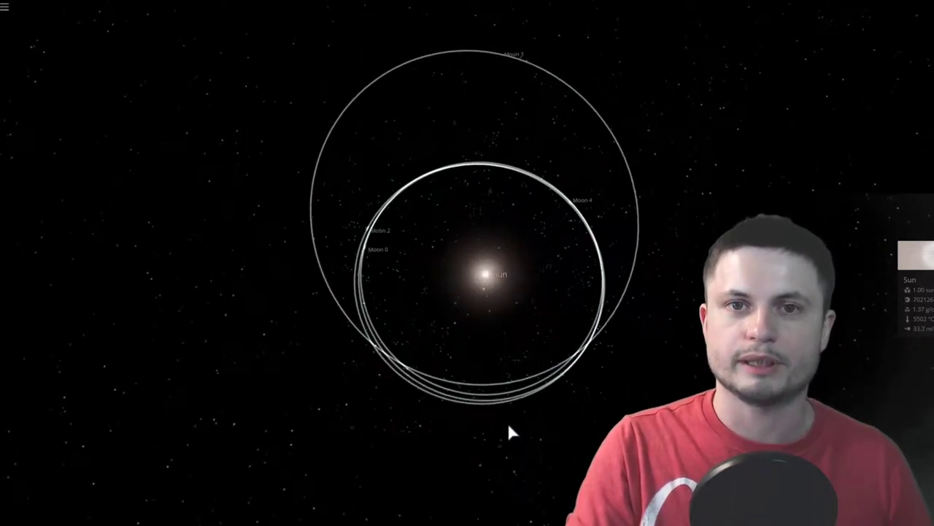
{"action": "left_click_drag", "start_coordinate": [516, 411], "coordinate": [516, 376]}
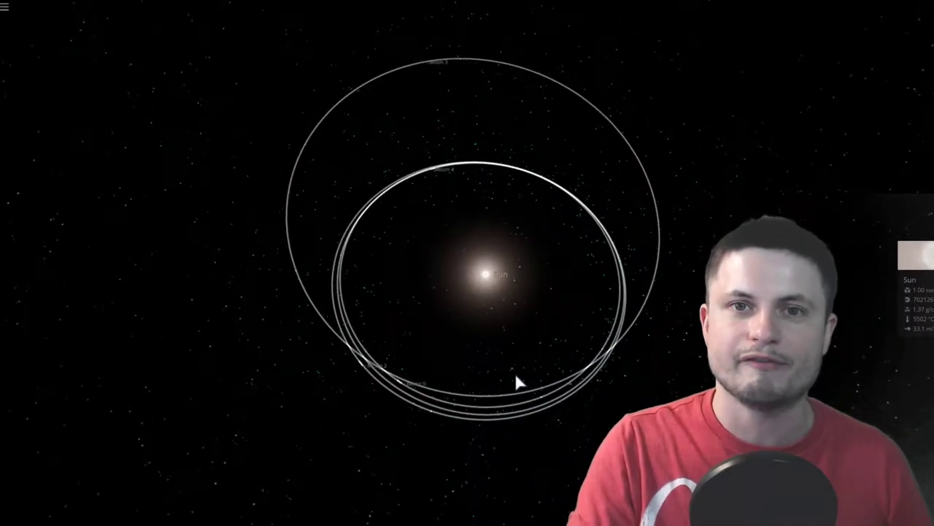
Inspect Moon 2 up close and from several angles against the neighboring orbits
{"action": "left_click_drag", "start_coordinate": [516, 377], "coordinate": [511, 356]}
{"action": "scroll", "coordinate": [510, 354], "scroll_direction": "up", "scroll_amount": 3}
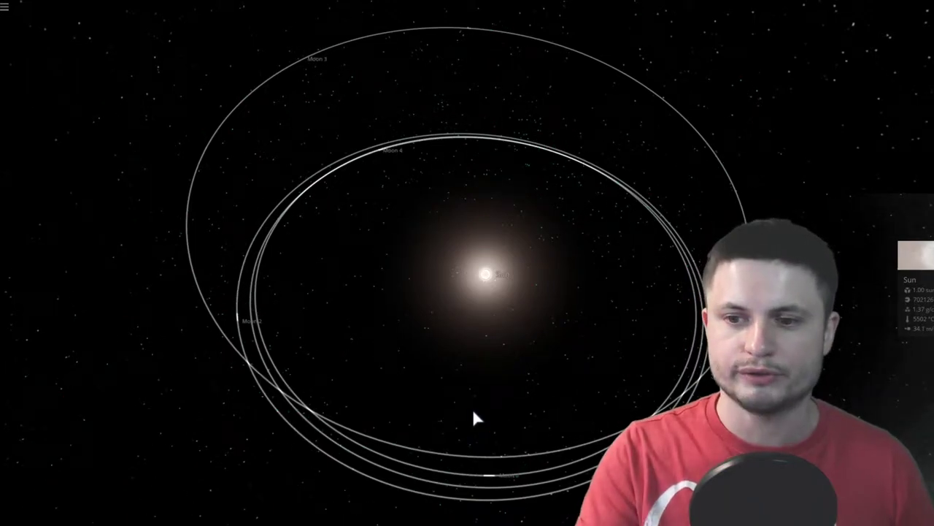
{"action": "left_click", "coordinate": [243, 318]}
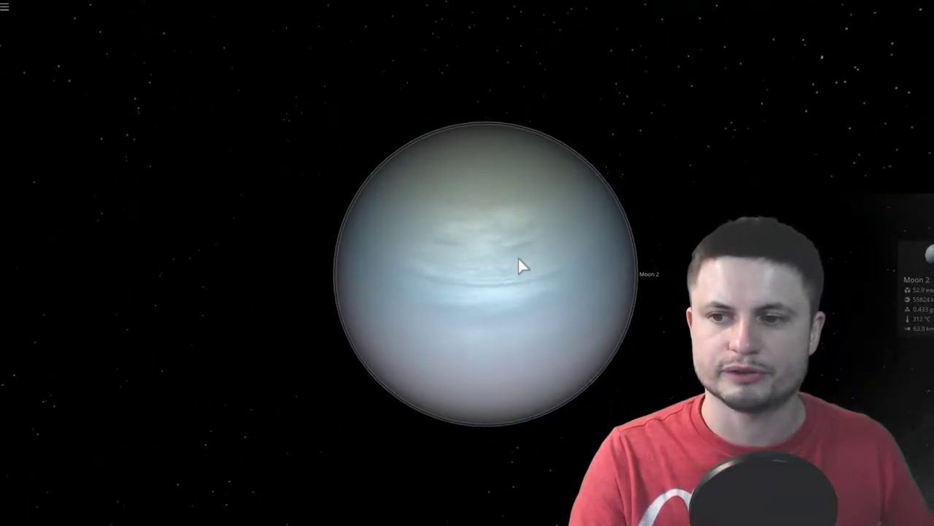
{"action": "right_click_drag", "start_coordinate": [519, 223], "coordinate": [514, 191]}
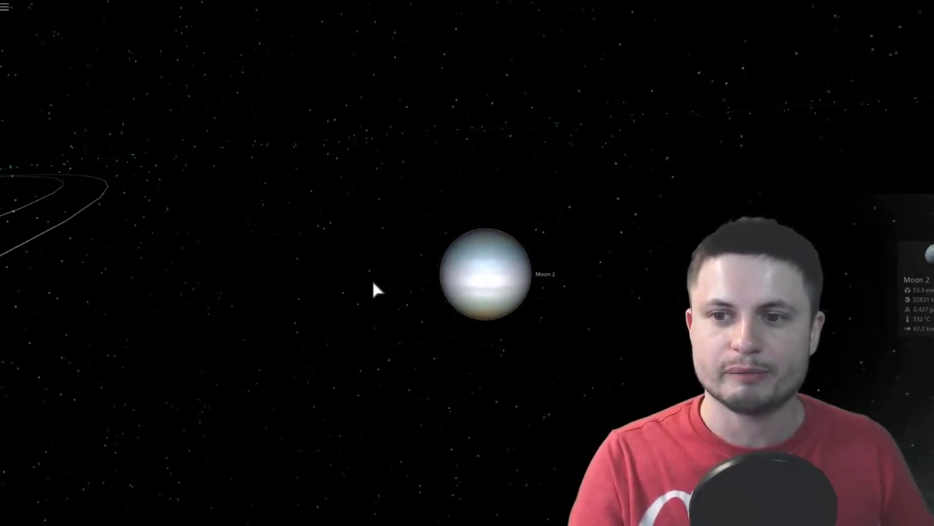
{"action": "right_click_drag", "start_coordinate": [364, 264], "coordinate": [149, 310]}
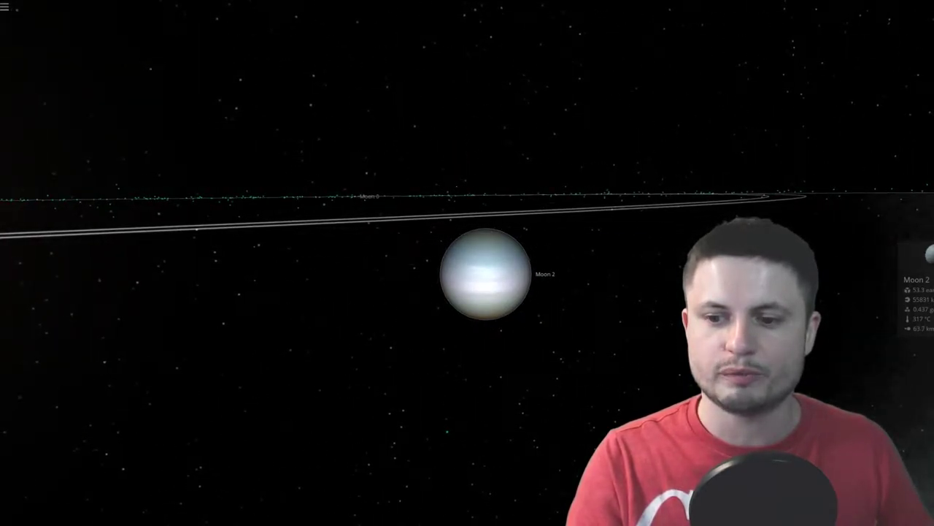
{"action": "right_click_drag", "start_coordinate": [463, 335], "coordinate": [346, 332]}
{"action": "scroll", "coordinate": [346, 332], "scroll_direction": "down", "scroll_amount": 2}
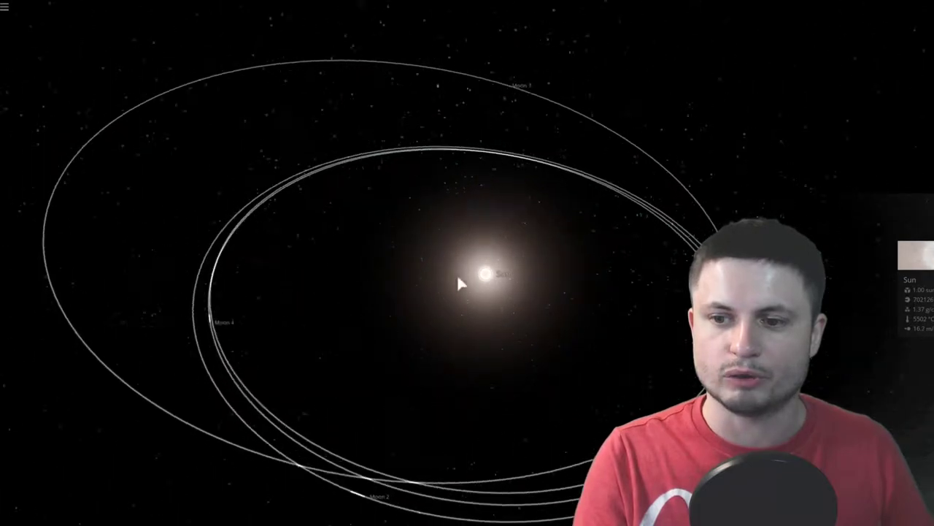
View Moon 4's properties and its place among the orbits, returning the focus to the Sun
{"action": "left_click_drag", "start_coordinate": [520, 332], "coordinate": [504, 351]}
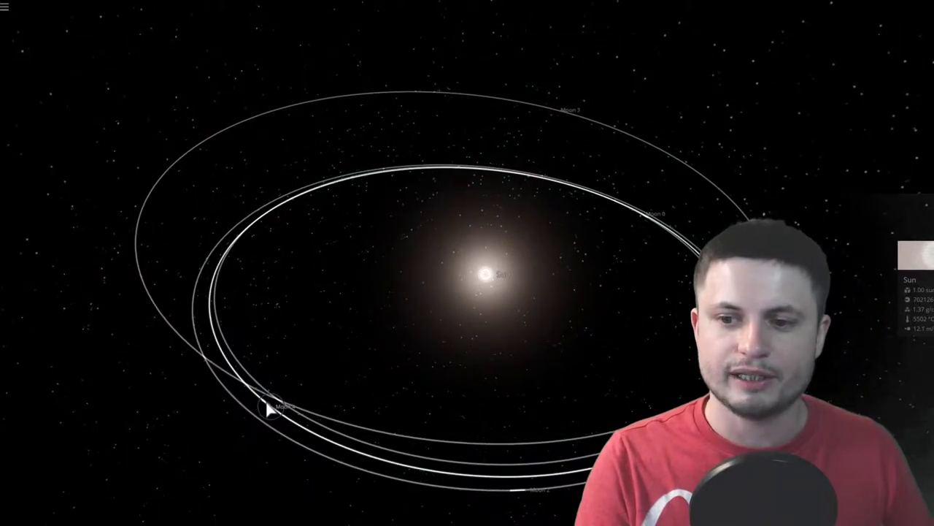
{"action": "double_click", "coordinate": [270, 408]}
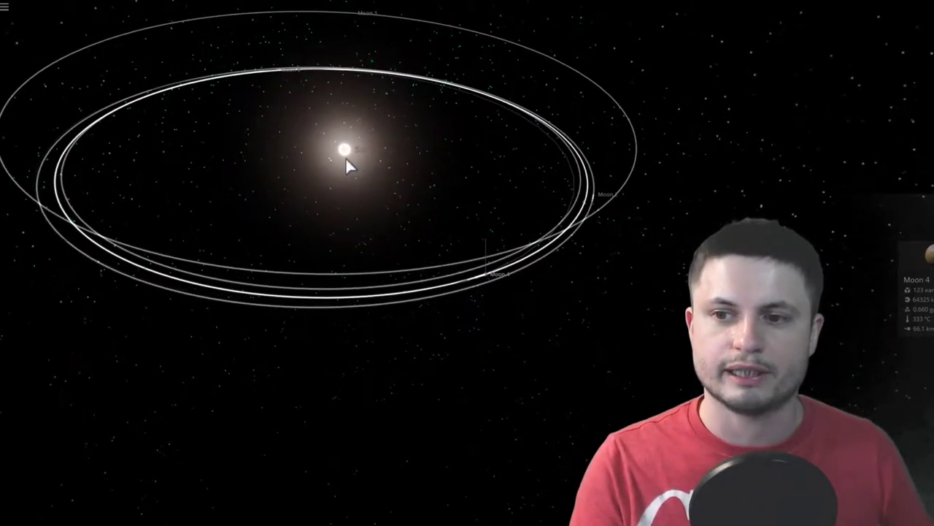
{"action": "left_click", "coordinate": [341, 154]}
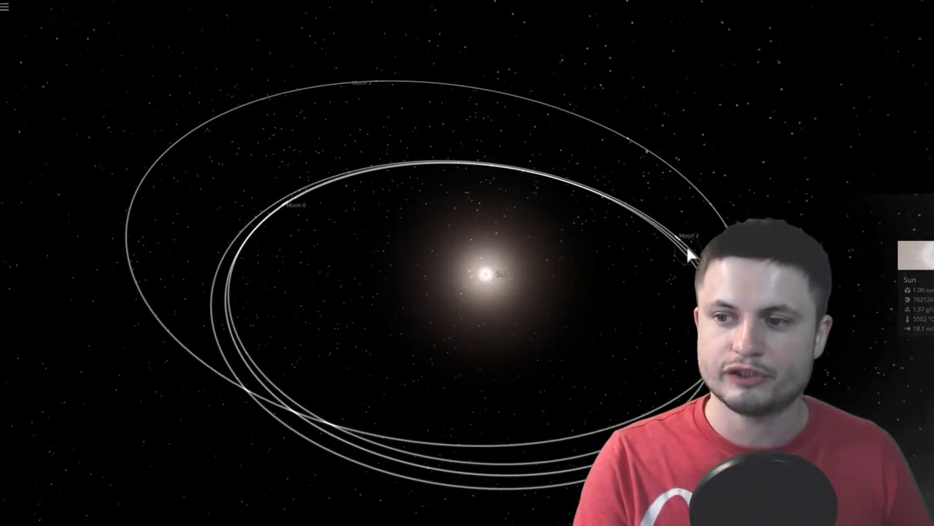
Center on Moon 2 and examine its path at close range beside the other inner orbits
{"action": "left_click", "coordinate": [666, 231]}
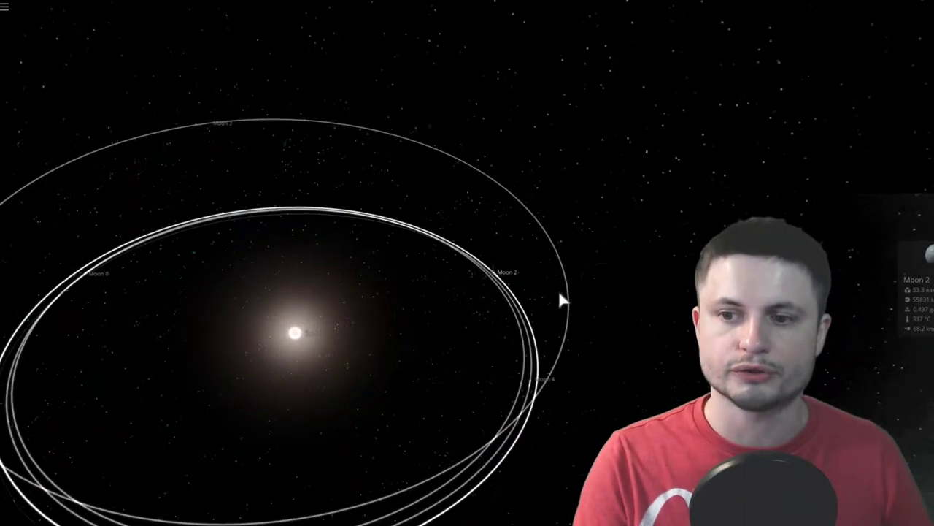
{"action": "scroll", "coordinate": [526, 302], "scroll_direction": "up", "scroll_amount": 4}
{"action": "left_click_drag", "start_coordinate": [554, 333], "coordinate": [379, 278]}
{"action": "scroll", "coordinate": [509, 284], "scroll_direction": "up", "scroll_amount": 10}
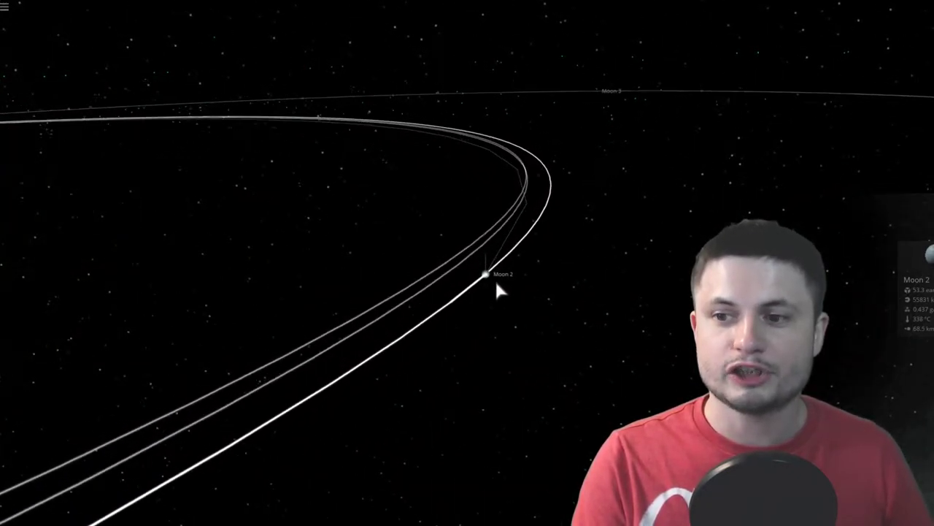
{"action": "scroll", "coordinate": [494, 291], "scroll_direction": "up", "scroll_amount": 5}
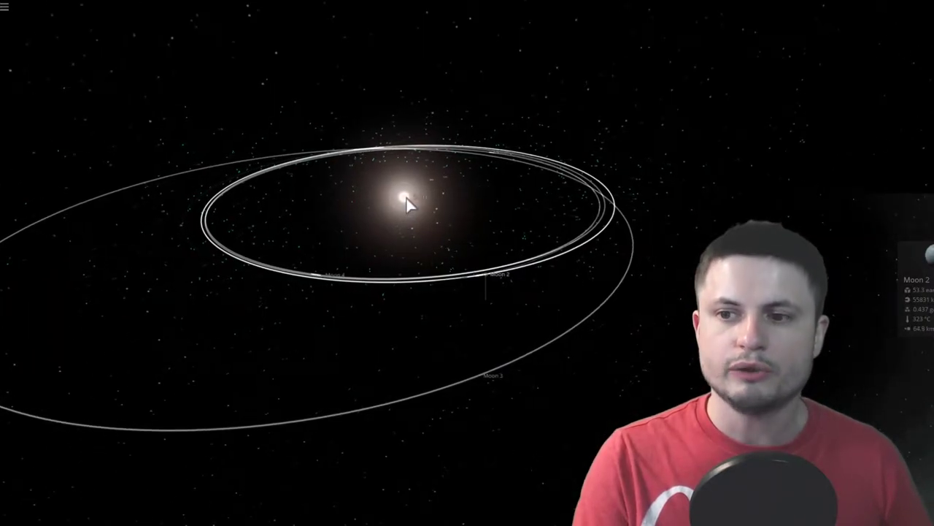
Refocus on the Sun and examine all the moons' orbits from shallow and steeper angles, near and far
{"action": "double_click", "coordinate": [404, 201]}
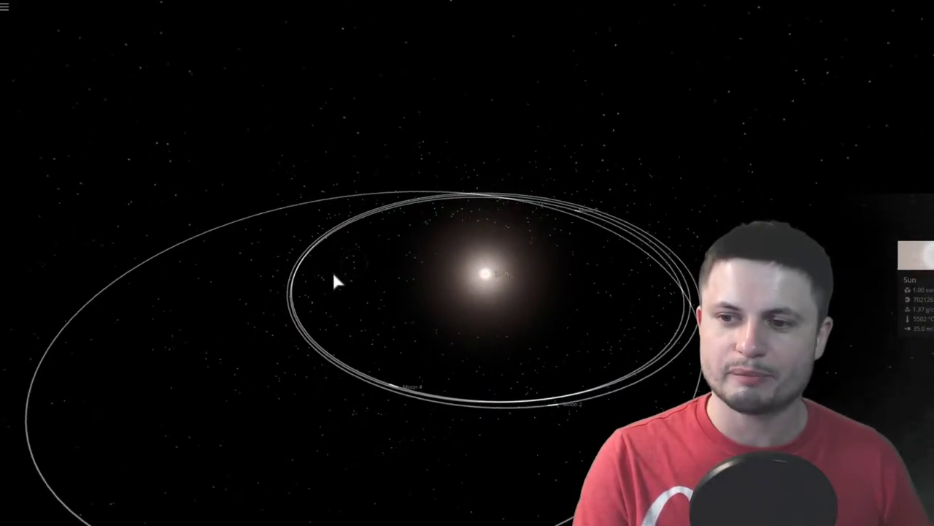
{"action": "left_click_drag", "start_coordinate": [333, 281], "coordinate": [406, 328]}
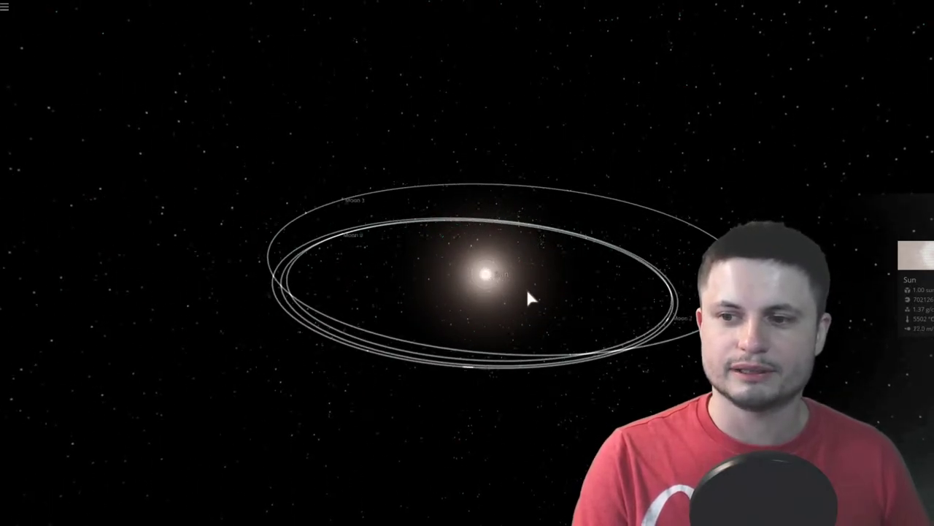
{"action": "scroll", "coordinate": [527, 290], "scroll_direction": "up", "scroll_amount": 3}
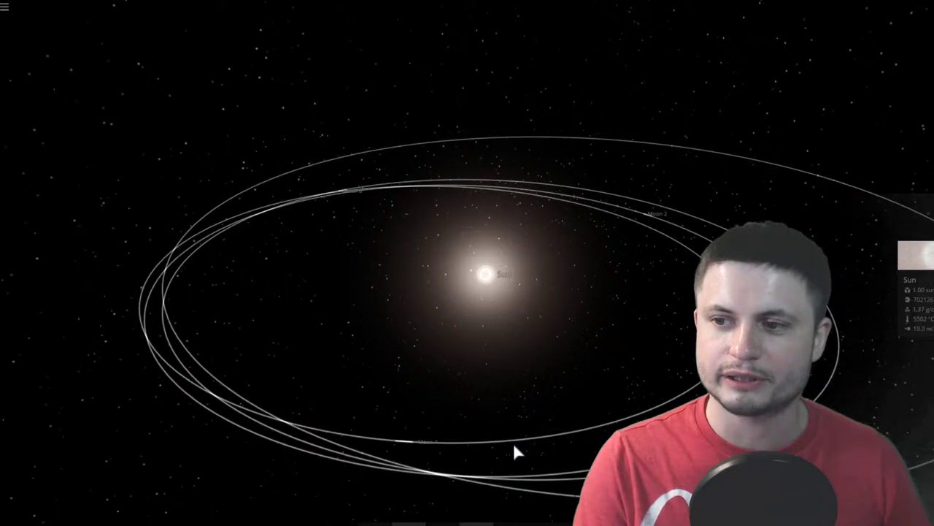
{"action": "scroll", "coordinate": [515, 443], "scroll_direction": "down", "scroll_amount": 4}
{"action": "left_click_drag", "start_coordinate": [516, 429], "coordinate": [579, 479]}
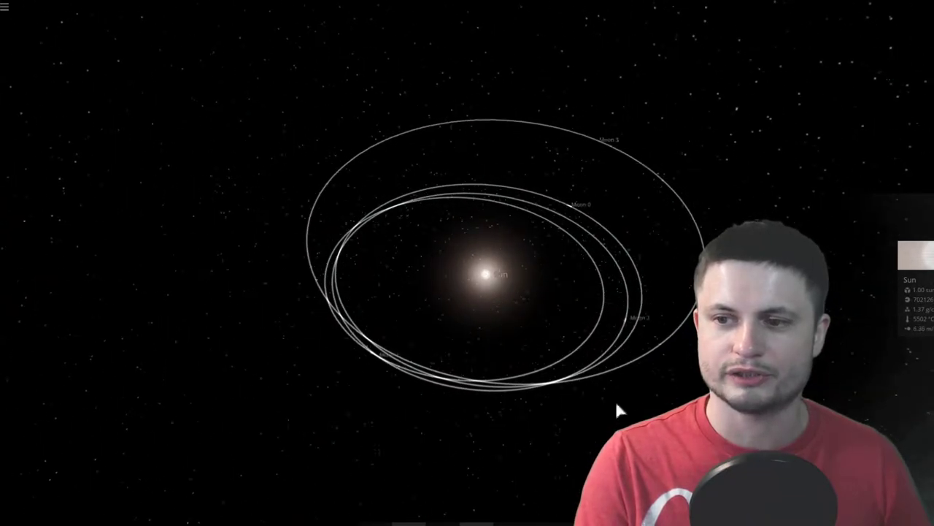
Compare the sizes of the Sun and the moons in a side-by-side lineup, with Moon 4 enlarged, and return to the simulation
{"action": "left_click", "coordinate": [477, 524]}
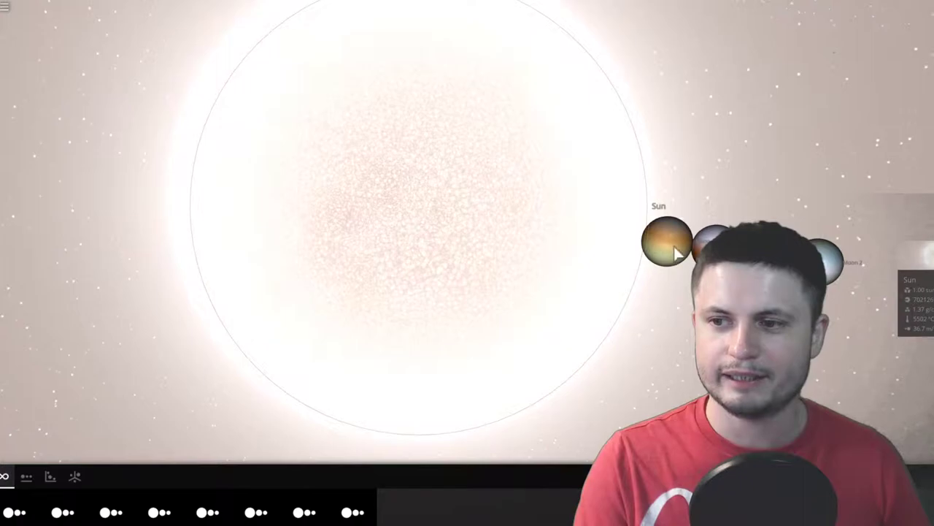
{"action": "double_click", "coordinate": [672, 249]}
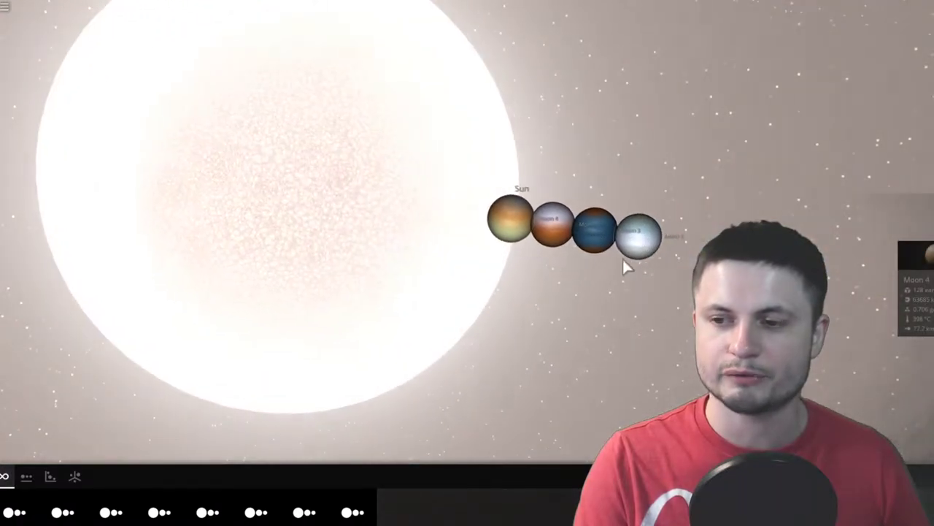
{"action": "scroll", "coordinate": [584, 273], "scroll_direction": "up", "scroll_amount": 5}
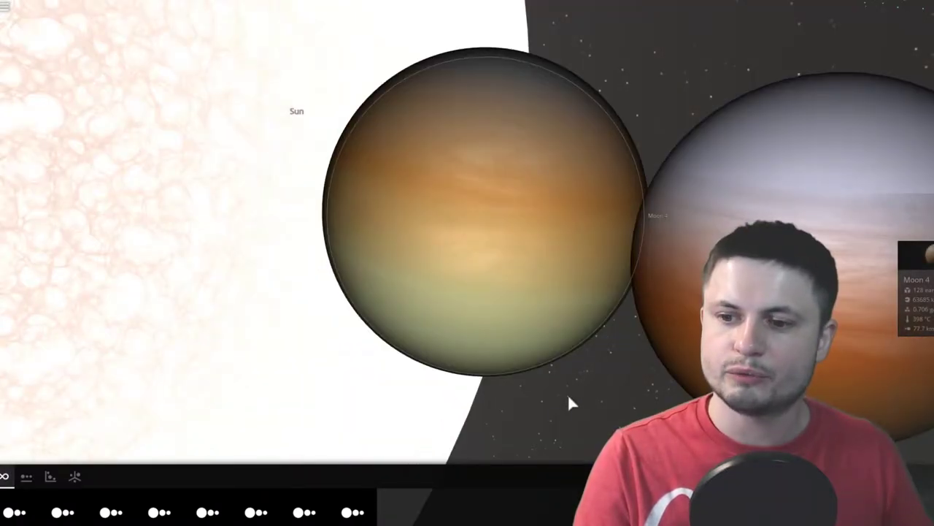
{"action": "scroll", "coordinate": [507, 407], "scroll_direction": "down", "scroll_amount": 10}
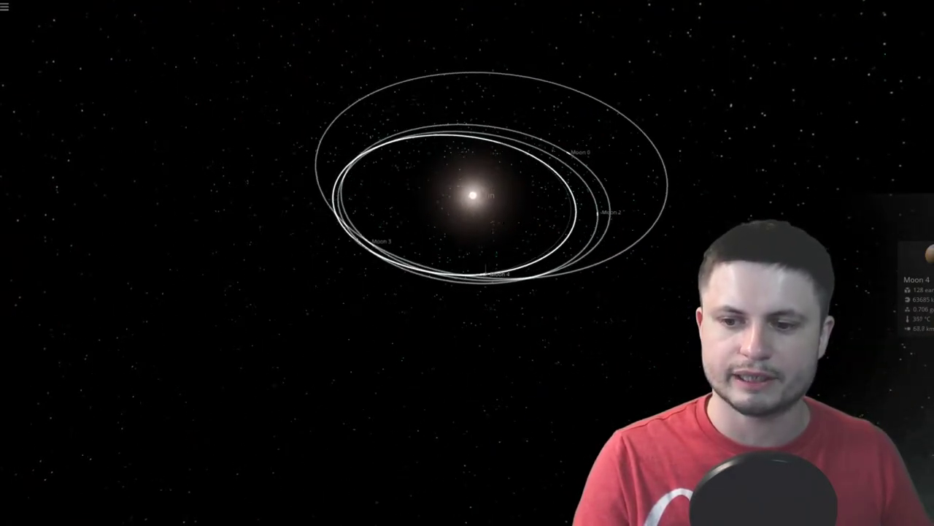
View the orbits from a steeper angle and examine them closer with the Sun centered
{"action": "right_click_drag", "start_coordinate": [424, 475], "coordinate": [428, 487]}
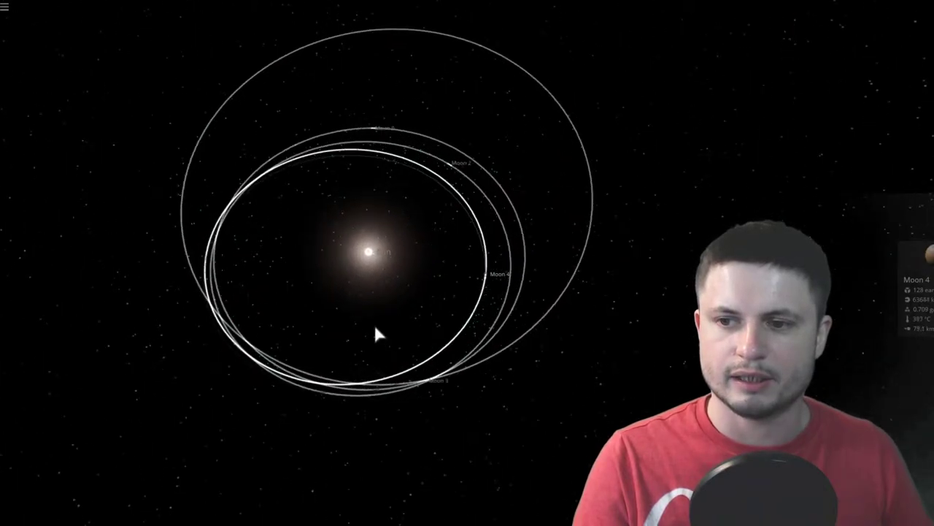
{"action": "left_click", "coordinate": [367, 273]}
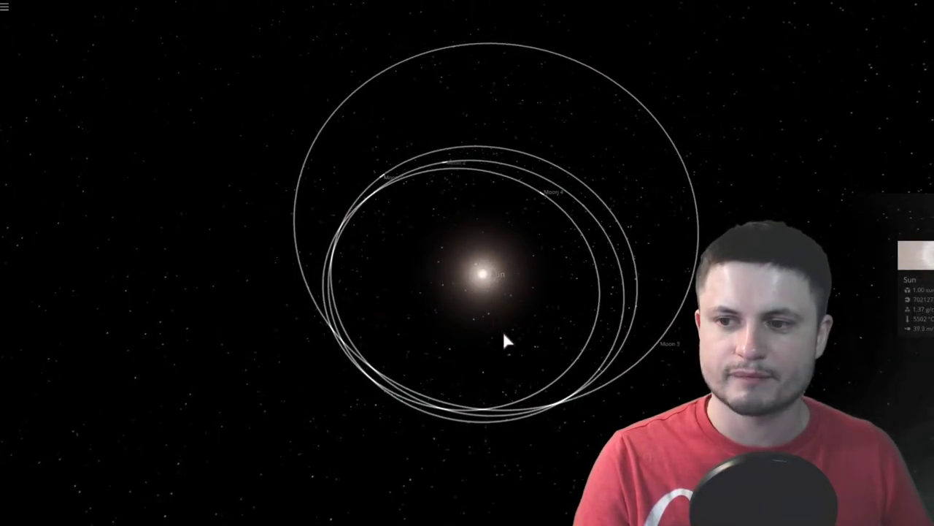
{"action": "scroll", "coordinate": [549, 343], "scroll_direction": "up", "scroll_amount": 4}
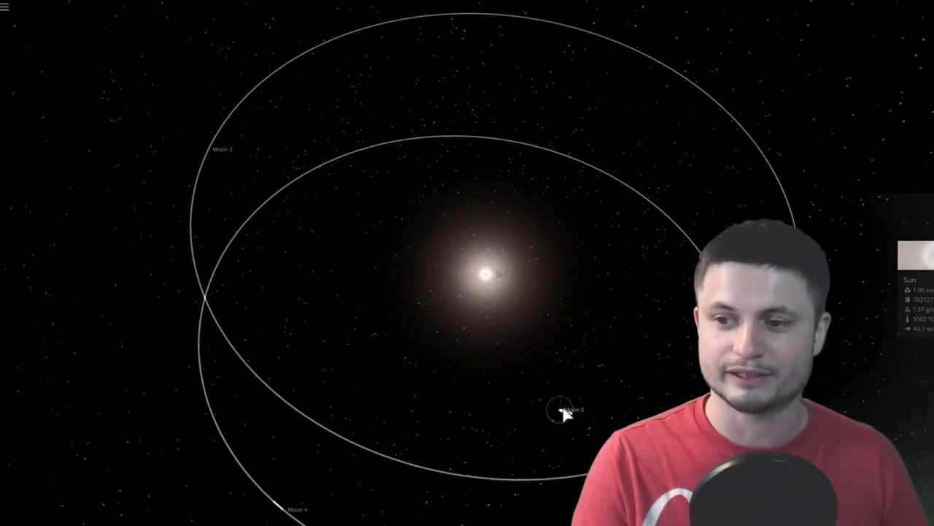
Follow Moon 0 at close range through its encounter with Moon 2
{"action": "double_click", "coordinate": [562, 410]}
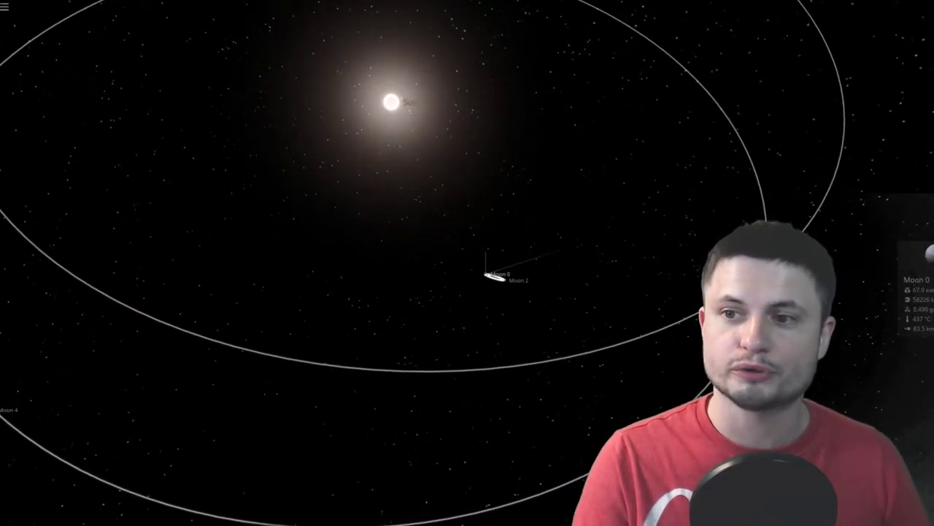
{"action": "scroll", "coordinate": [492, 296], "scroll_direction": "up", "scroll_amount": 4}
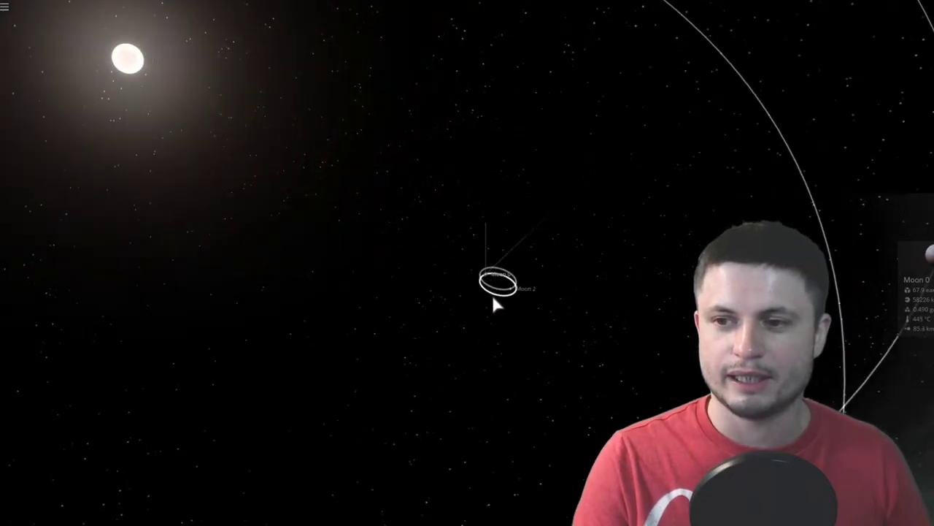
{"action": "scroll", "coordinate": [493, 299], "scroll_direction": "up", "scroll_amount": 5}
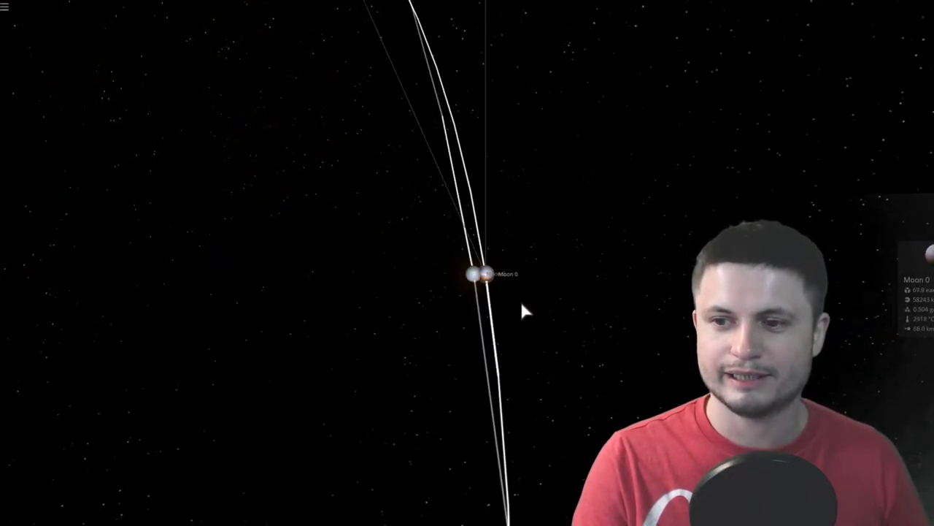
{"action": "scroll", "coordinate": [511, 300], "scroll_direction": "up", "scroll_amount": 5}
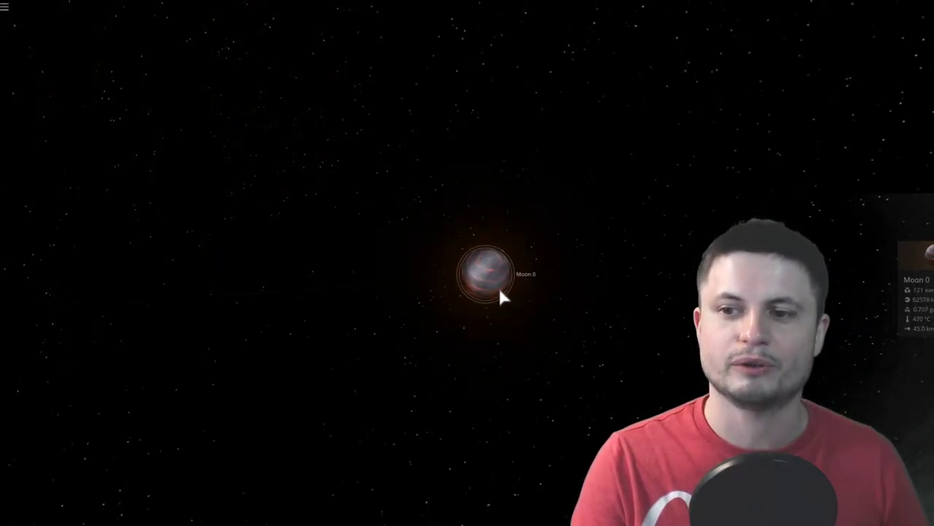
{"action": "scroll", "coordinate": [500, 291], "scroll_direction": "up", "scroll_amount": 10}
{"action": "key", "text": "Delete"}
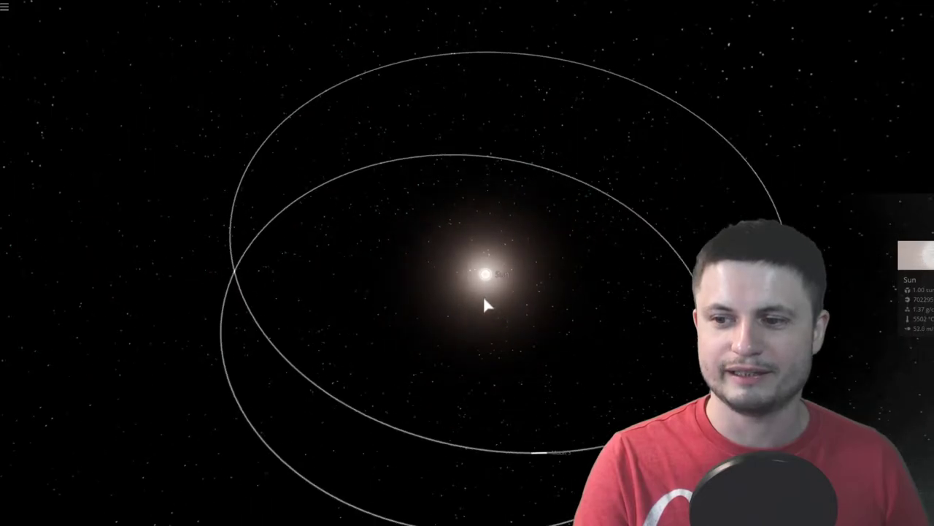
Compare the orbits and properties of Moon 4 and Moon 3 by selecting each in turn
{"action": "scroll", "coordinate": [484, 300], "scroll_direction": "down", "scroll_amount": 6}
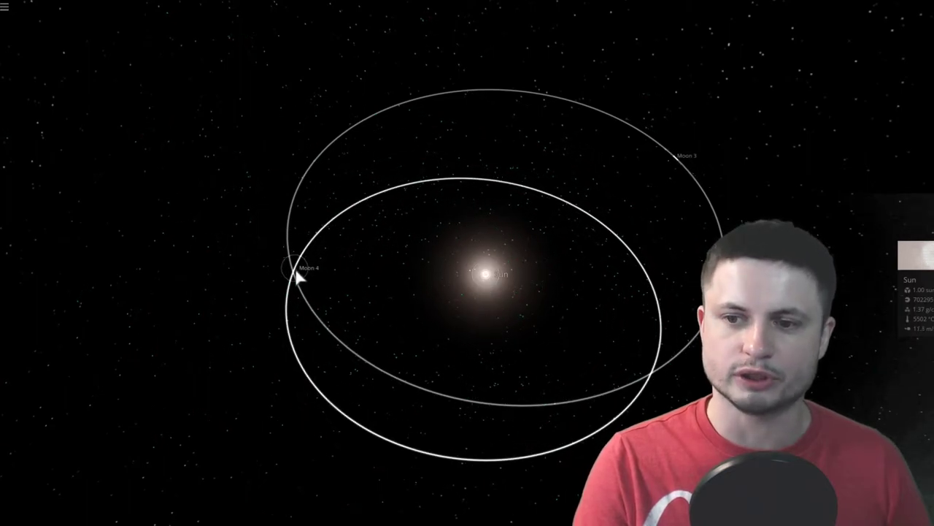
{"action": "left_click", "coordinate": [297, 272]}
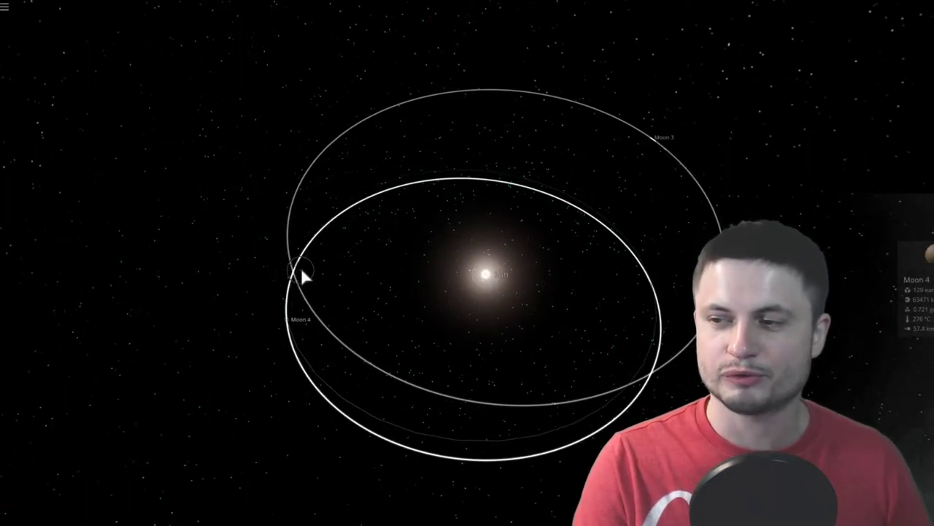
{"action": "left_click_drag", "start_coordinate": [487, 273], "coordinate": [461, 350]}
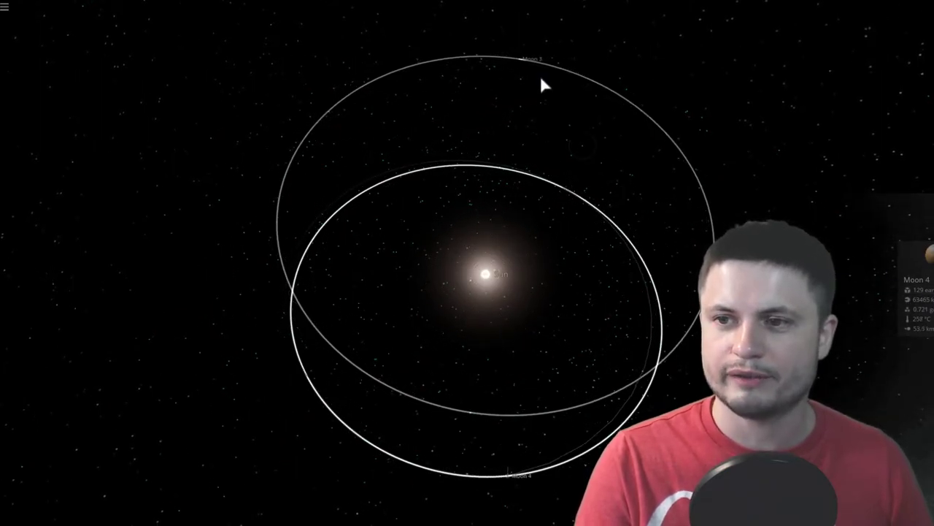
{"action": "left_click", "coordinate": [518, 56]}
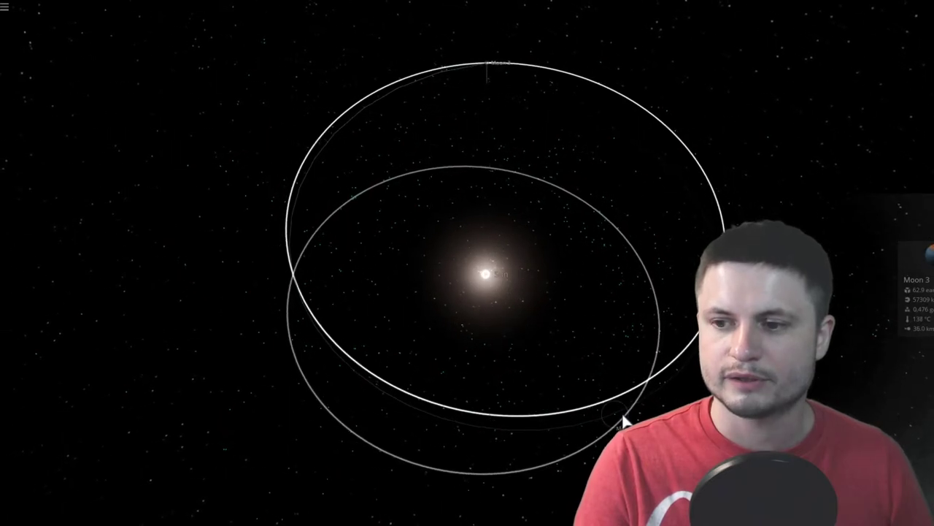
{"action": "left_click", "coordinate": [651, 398]}
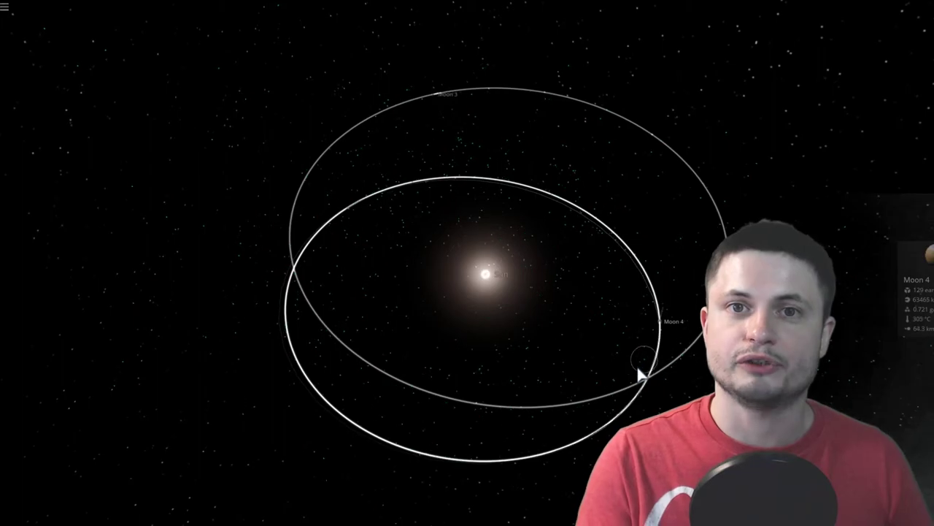